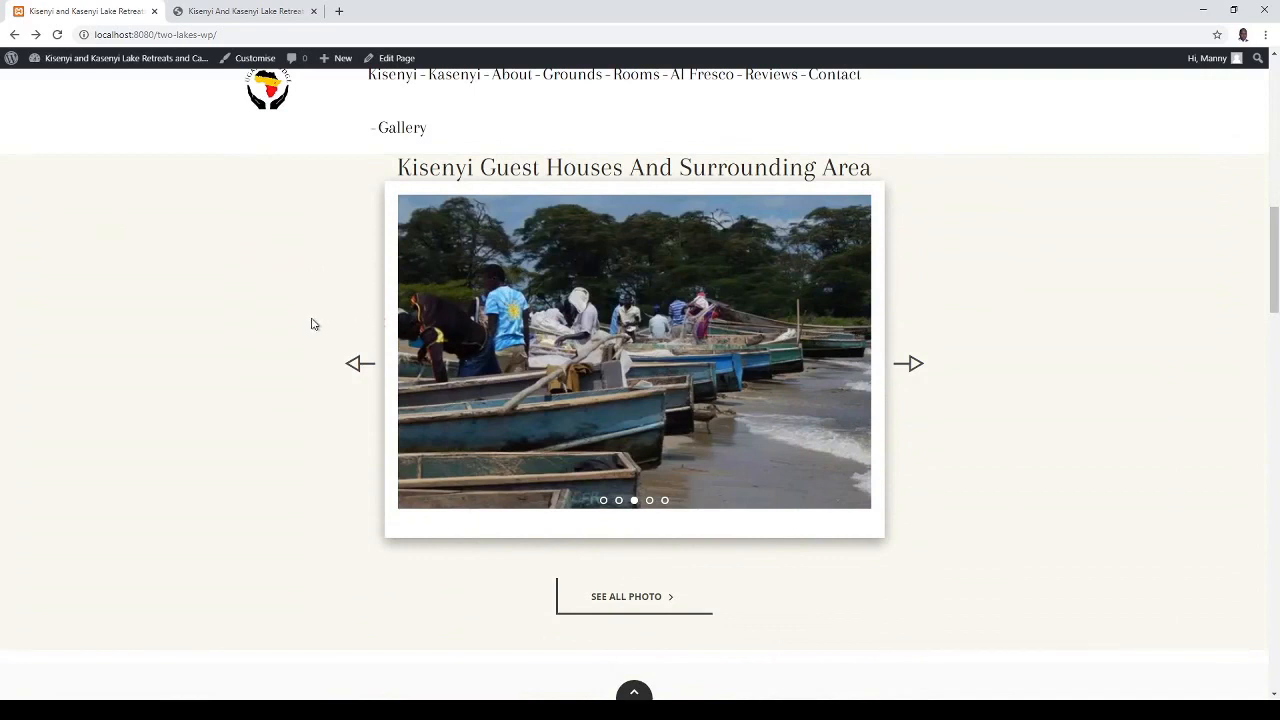
Step: Browse the photos in the Kisenyi Guest Houses And Surrounding Area slider, moving both backwards and forwards
left_click_drag(848, 342, 445, 343)
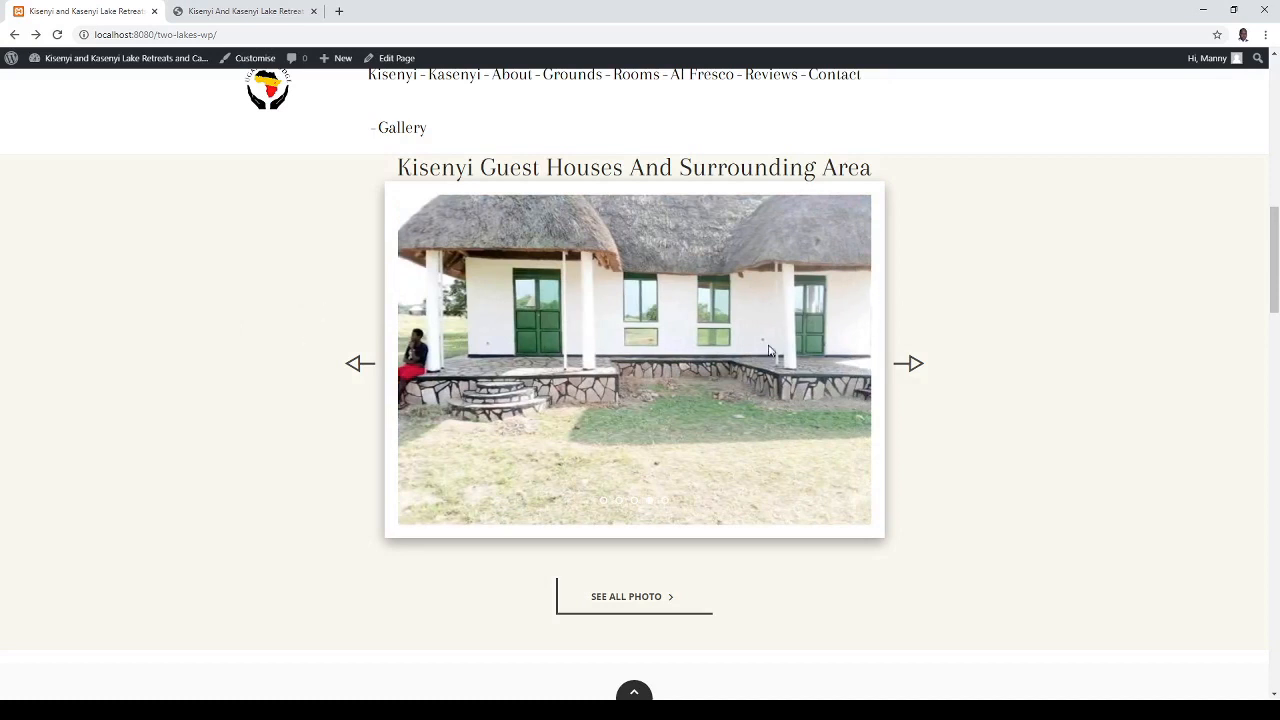
left_click(360, 366)
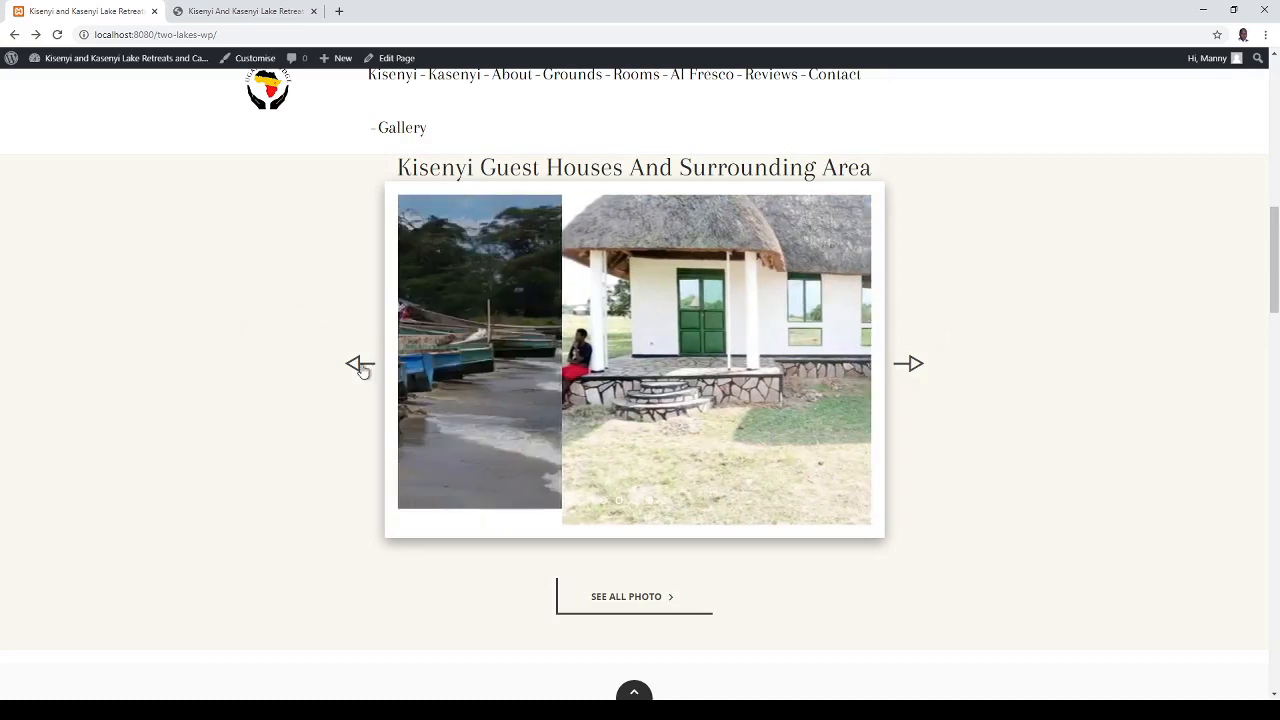
left_click(362, 368)
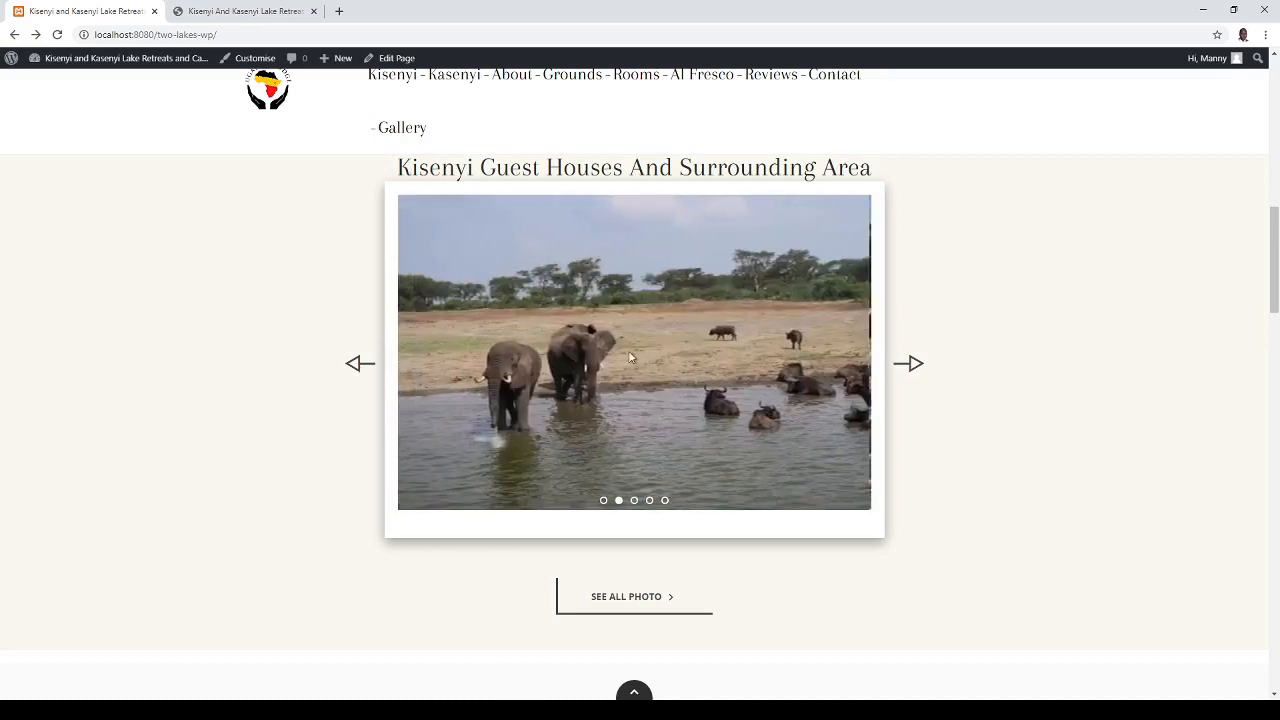
left_click(909, 363)
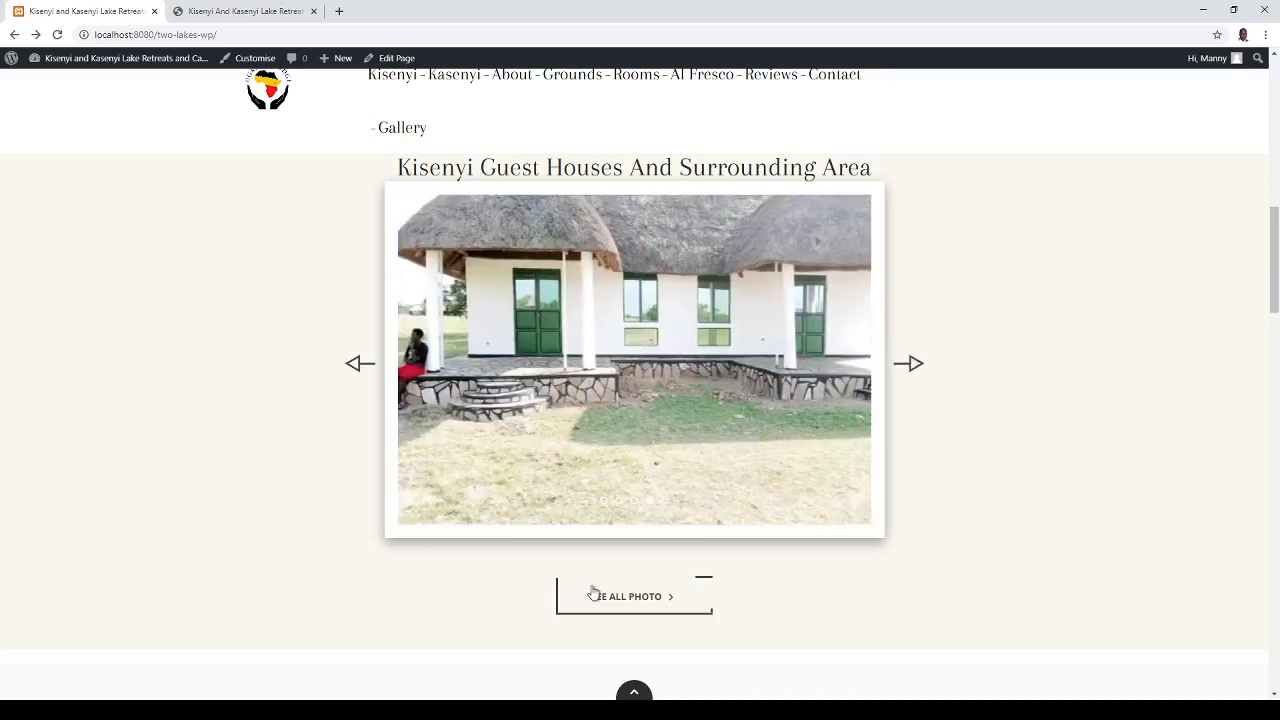
Step: View the full photo gallery page linked from the Kisenyi slider, then return to the home page
left_click(590, 598)
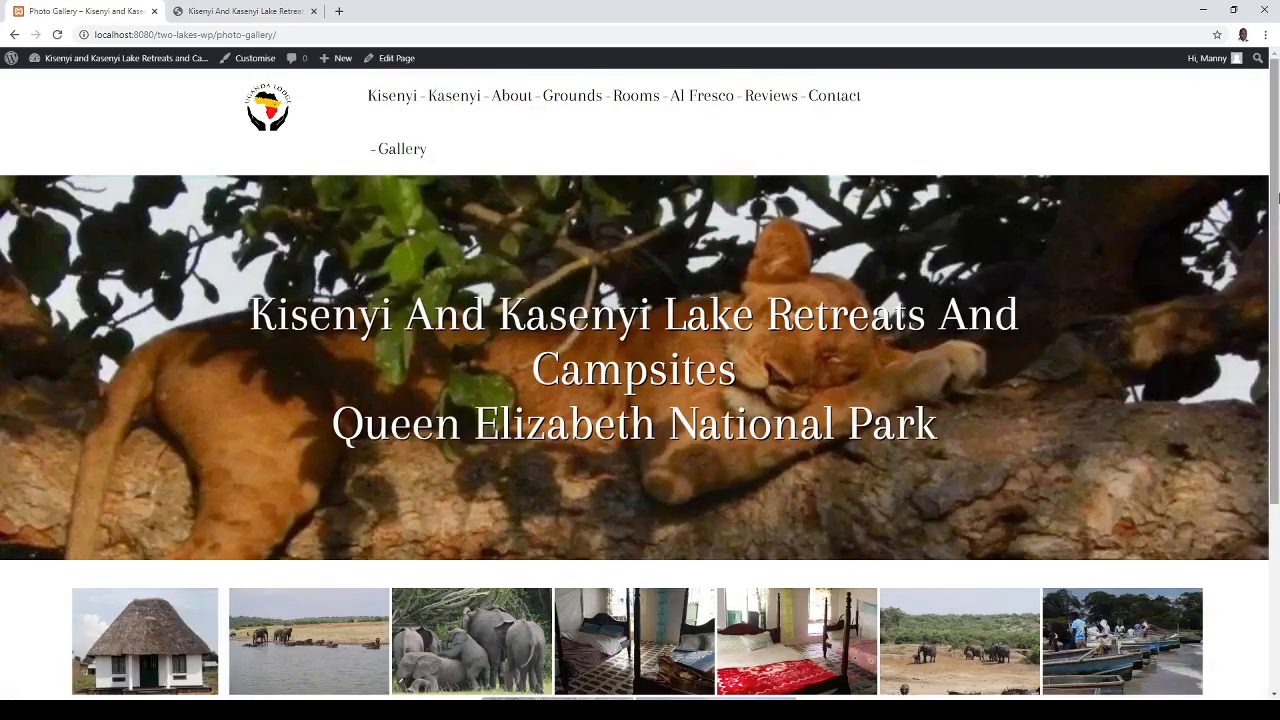
scroll(1237, 348, "down", 3)
scroll(1237, 348, "up", 3)
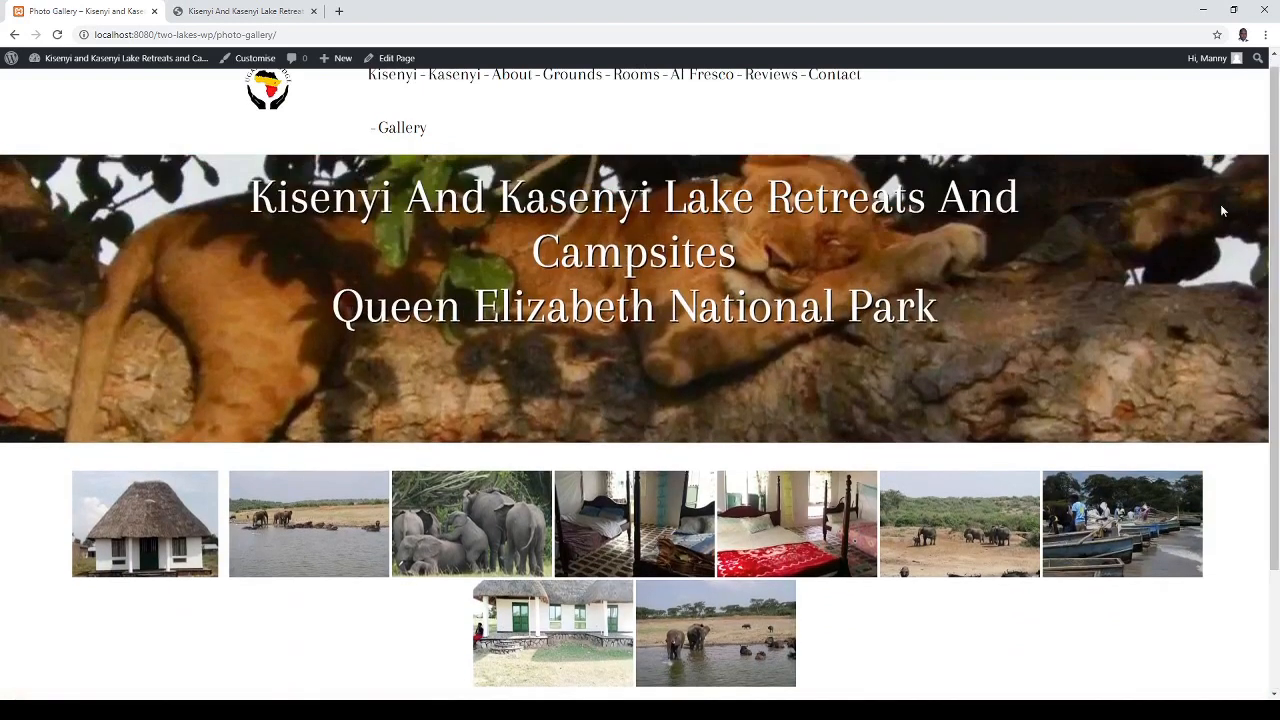
left_click(14, 35)
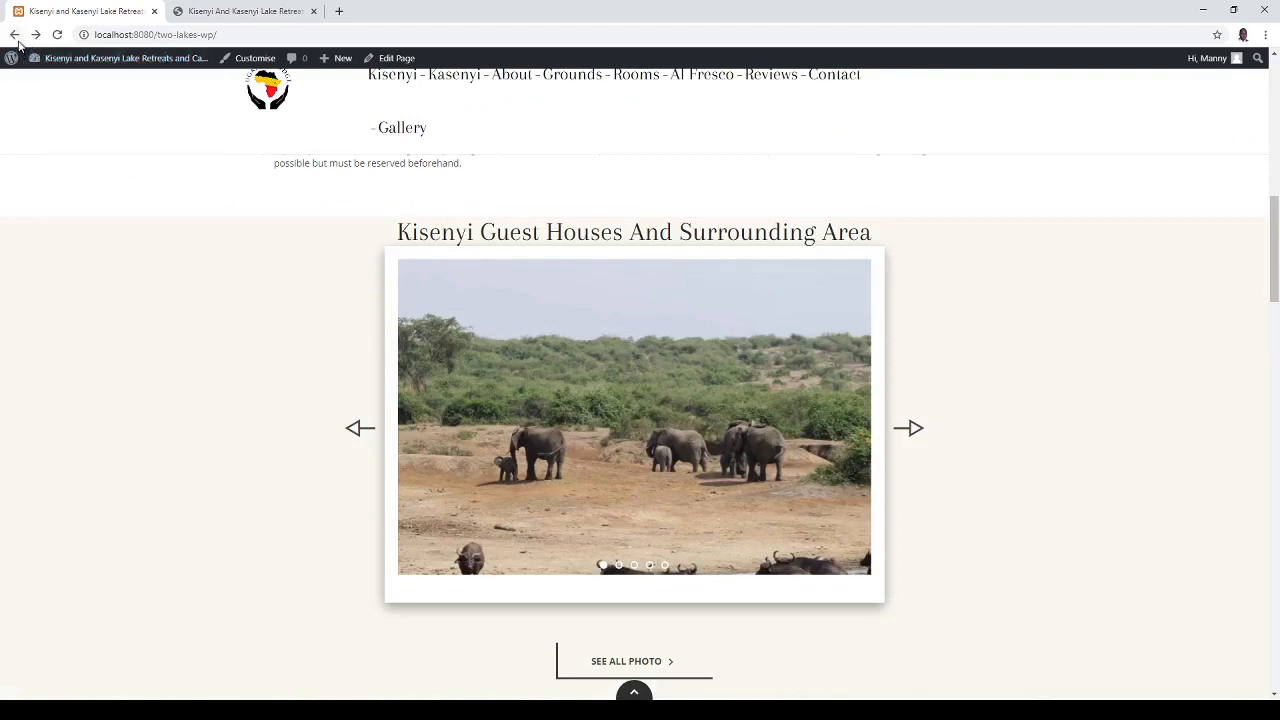
Step: Go to the site's admin dashboard and open the Elephants entry of the Image Slider Gallery for editing
mouse_move(62, 66)
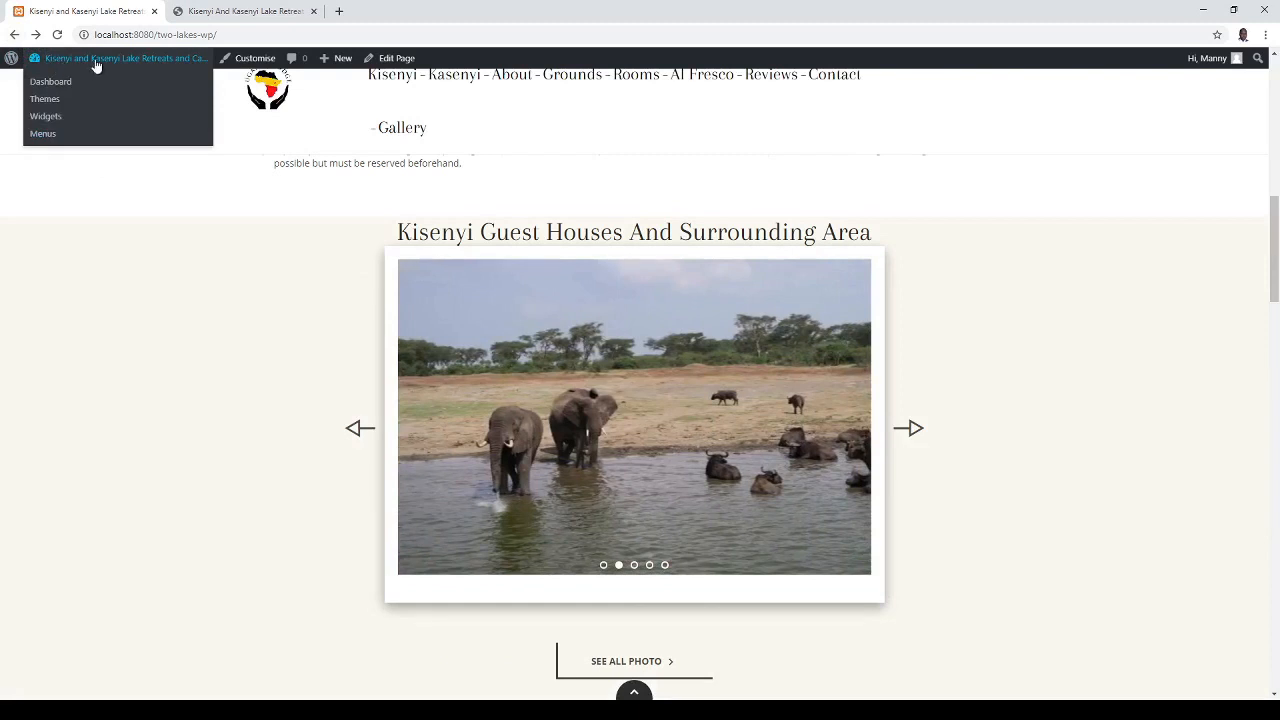
left_click(94, 58)
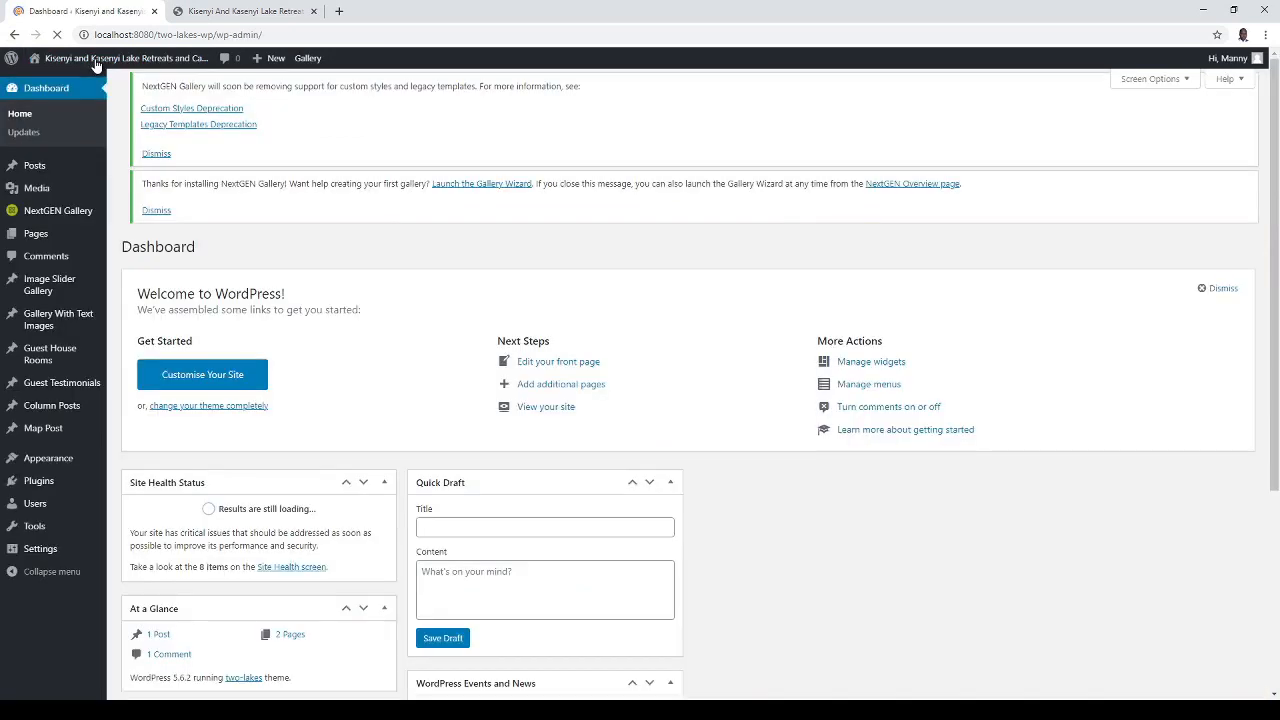
left_click(55, 286)
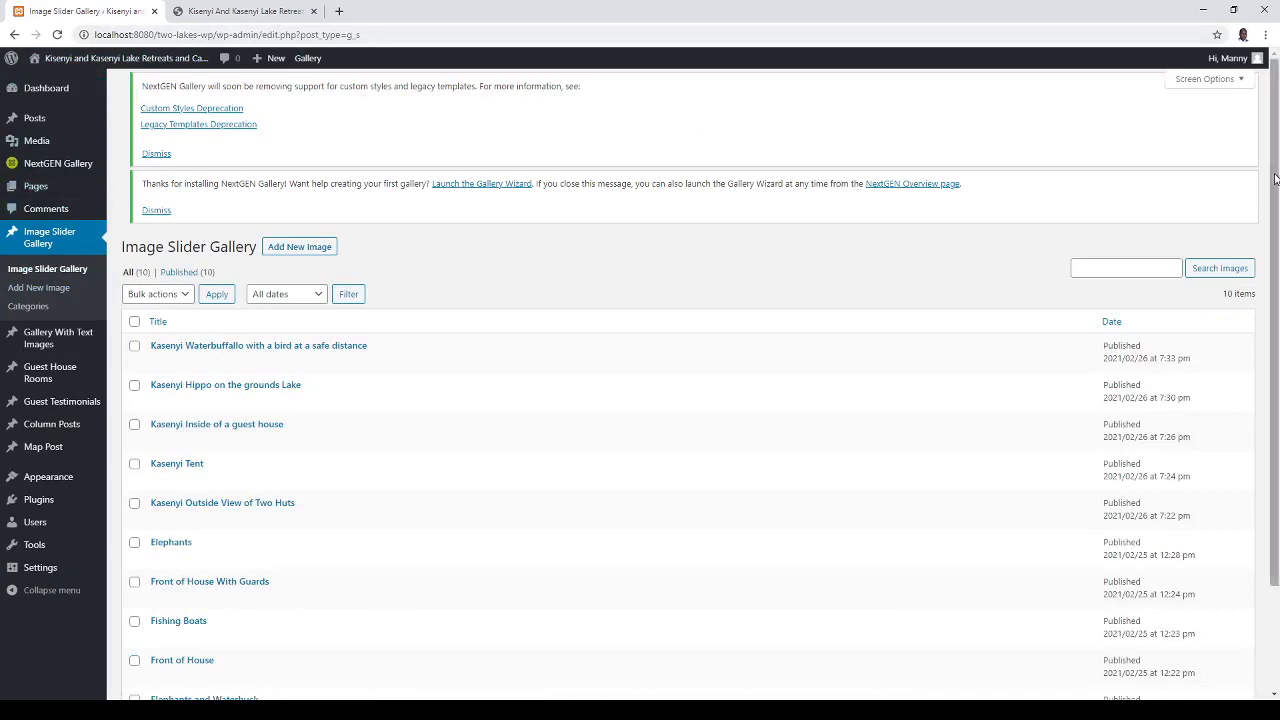
scroll(1235, 287, "down", 3)
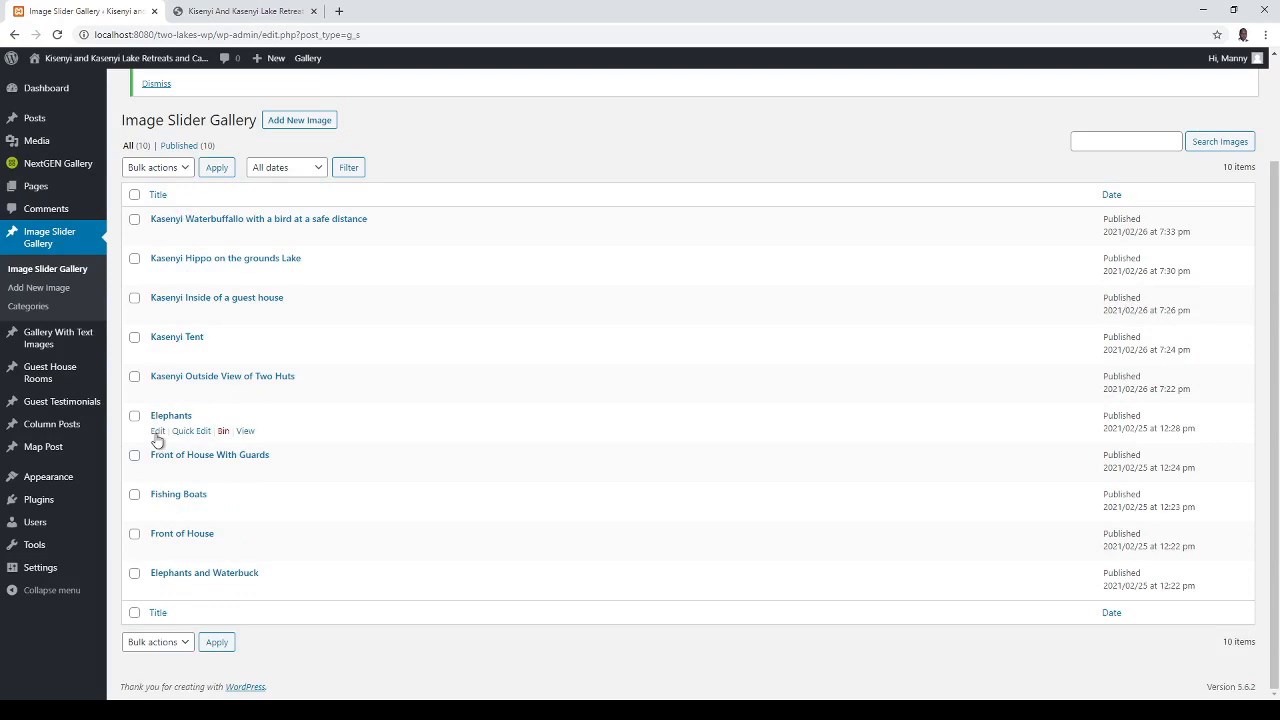
left_click(157, 431)
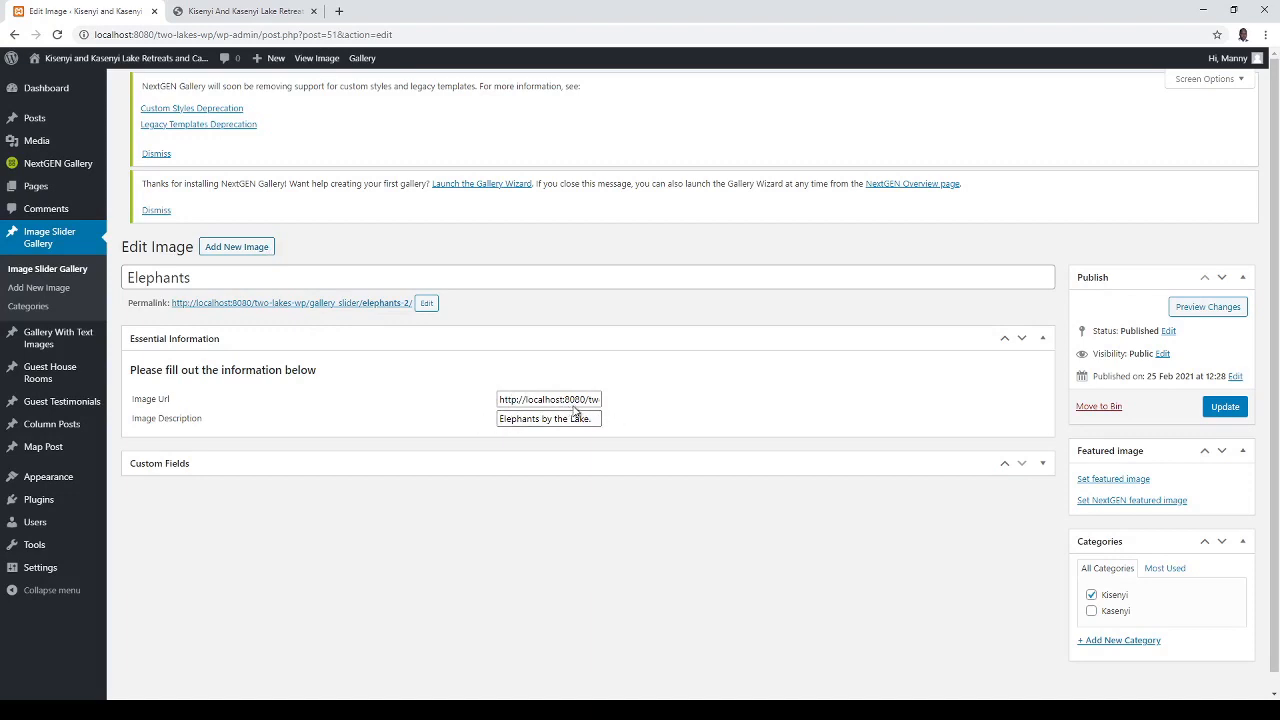
Step: Open the Front of House With Guards slider entry and read its image description through to the end
left_click(36, 272)
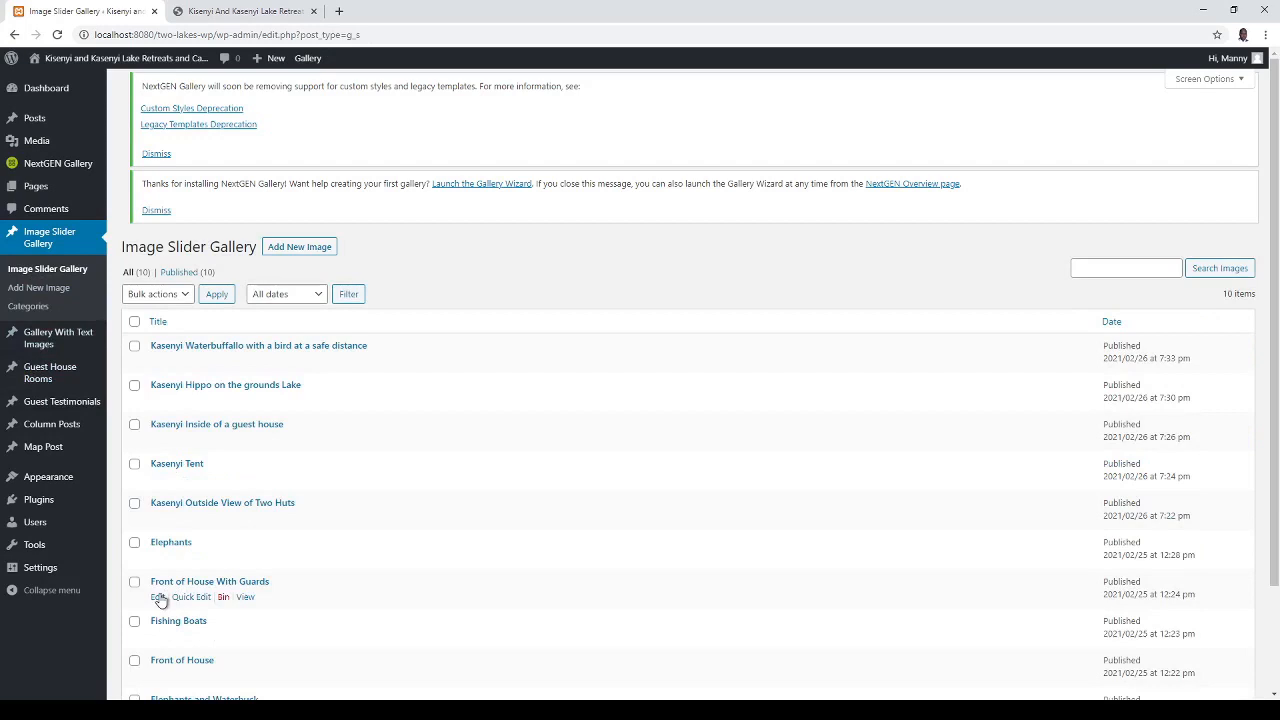
left_click(158, 597)
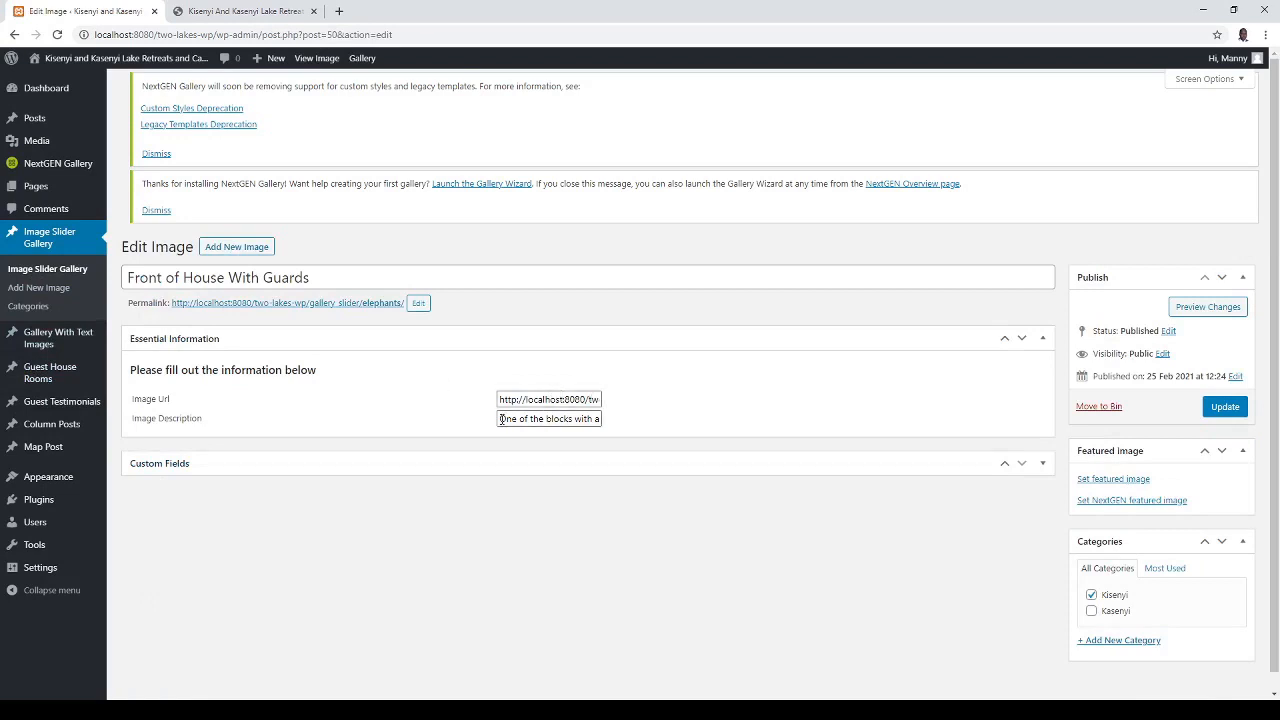
left_click(571, 419)
key("Right")
key("Right")
key("Right")
key("Right")
key("Right")
key("Right")
key("Right")
key("Right")
key("Right")
key("Right")
key("Right")
key("Right")
key("Right")
key("Right")
key("Right")
key("Right")
key("Right")
key("Right")
key("Right")
key("Right")
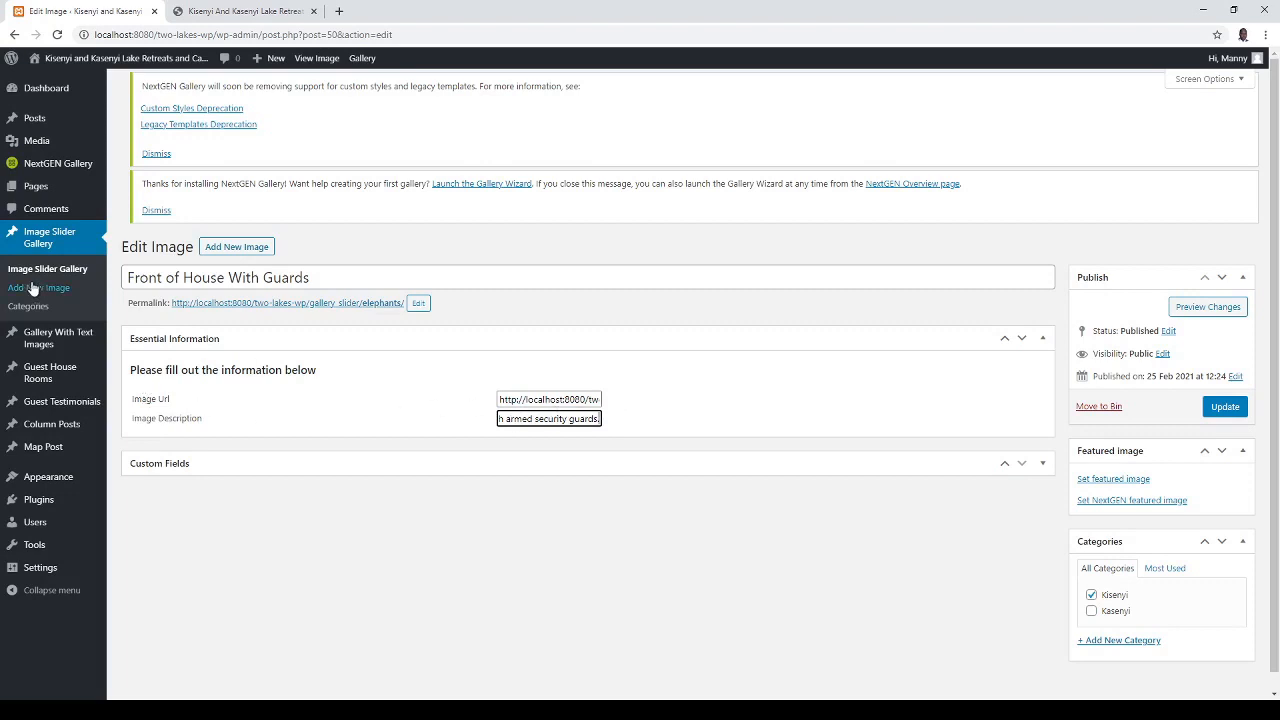
Step: Find Lake-Kisenyi-Outside-Typical-shower-in-Building on the second page of the media library, open it and copy its file URL
left_click(38, 148)
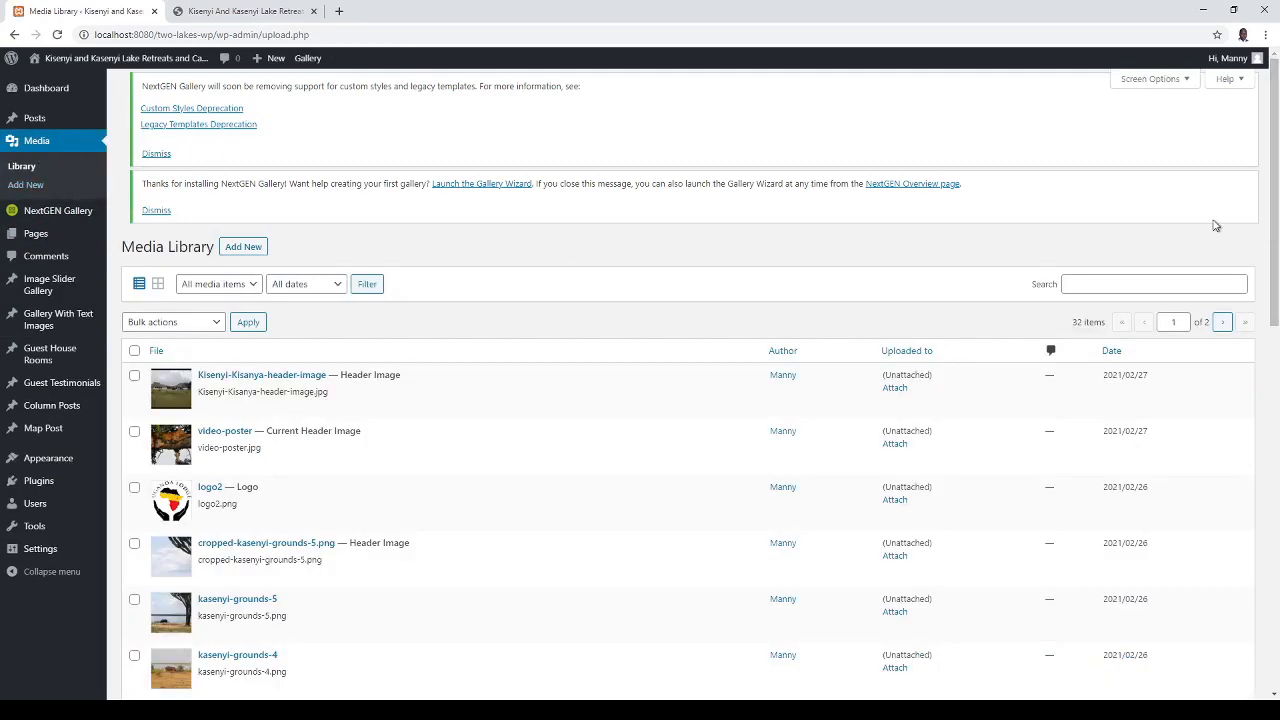
left_click_drag(1278, 188, 1236, 333)
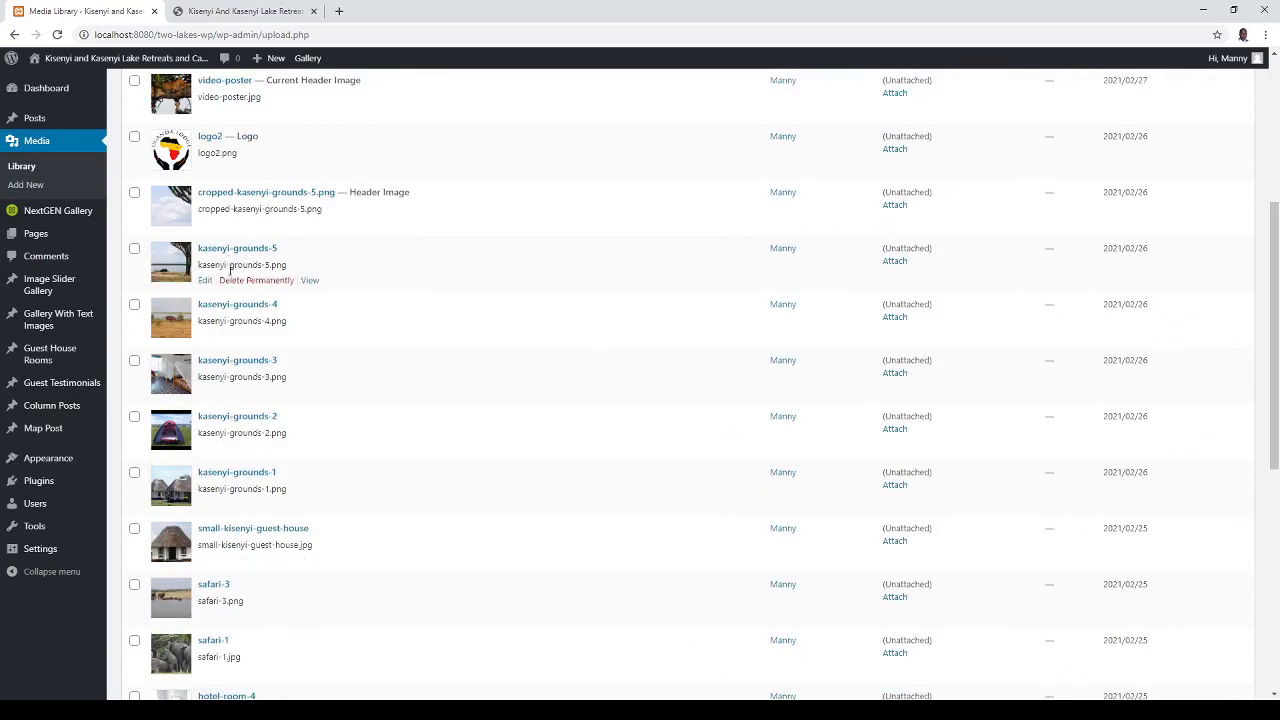
left_click_drag(1277, 263, 1272, 565)
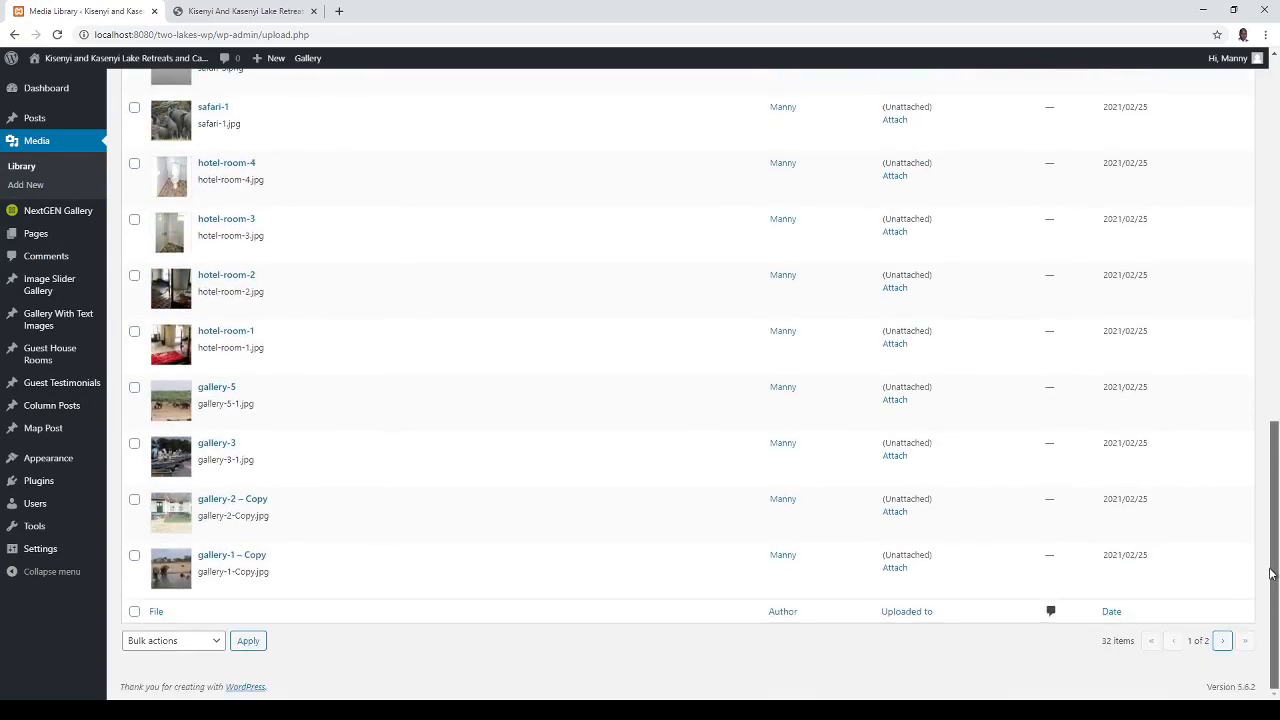
left_click(1223, 643)
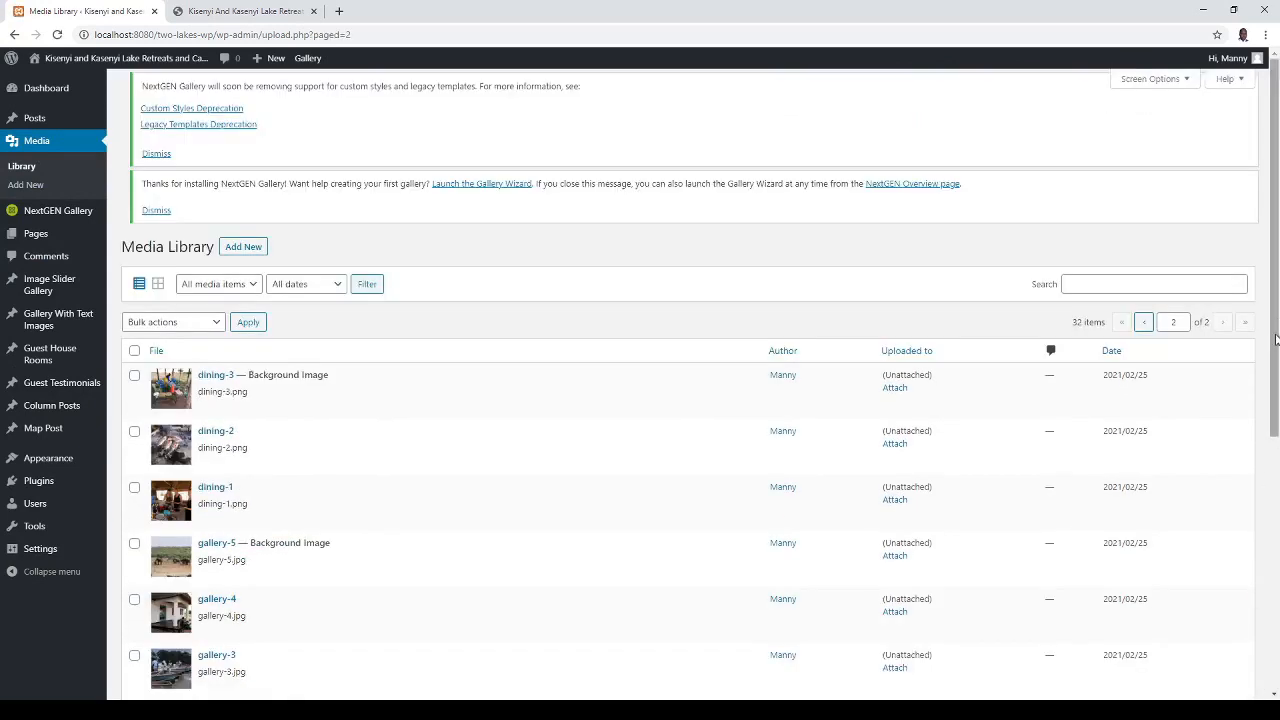
left_click_drag(1276, 340, 1260, 600)
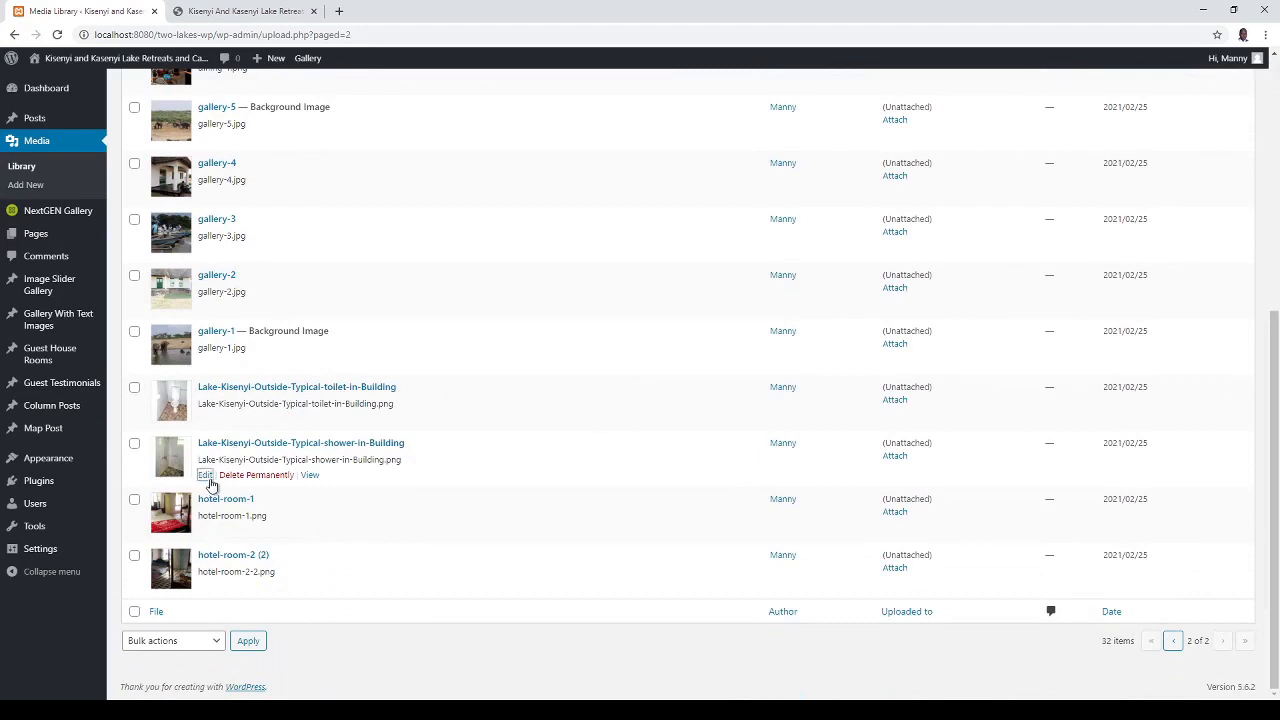
left_click(206, 476)
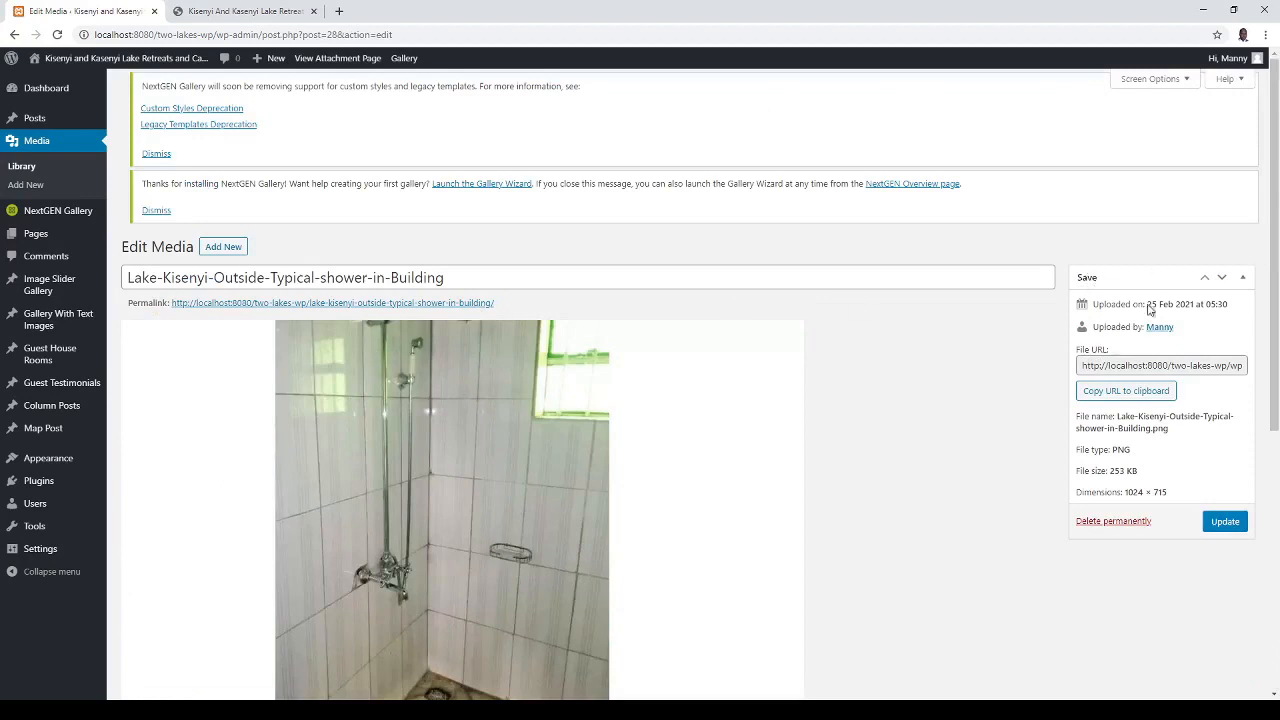
left_click(1120, 394)
Step: Look at the Elephants entry in the Image Slider Gallery again and return to the entry list
left_click(63, 290)
mouse_move(168, 542)
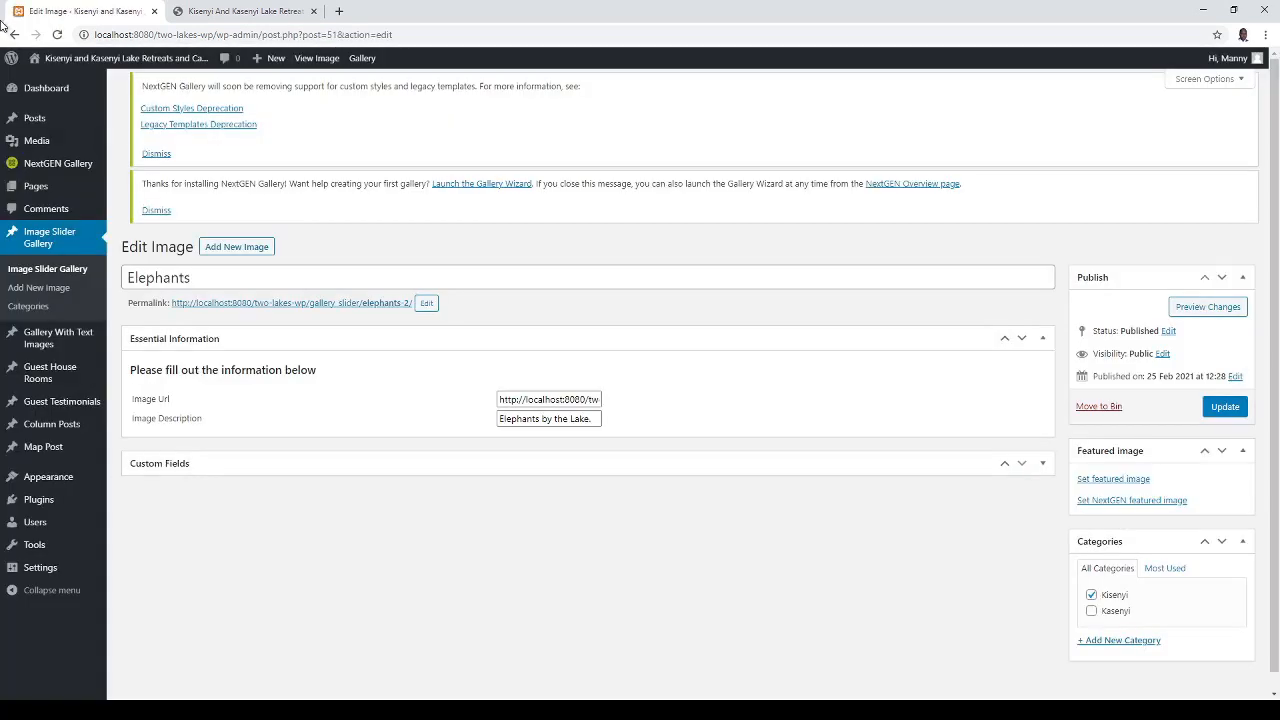
left_click(14, 34)
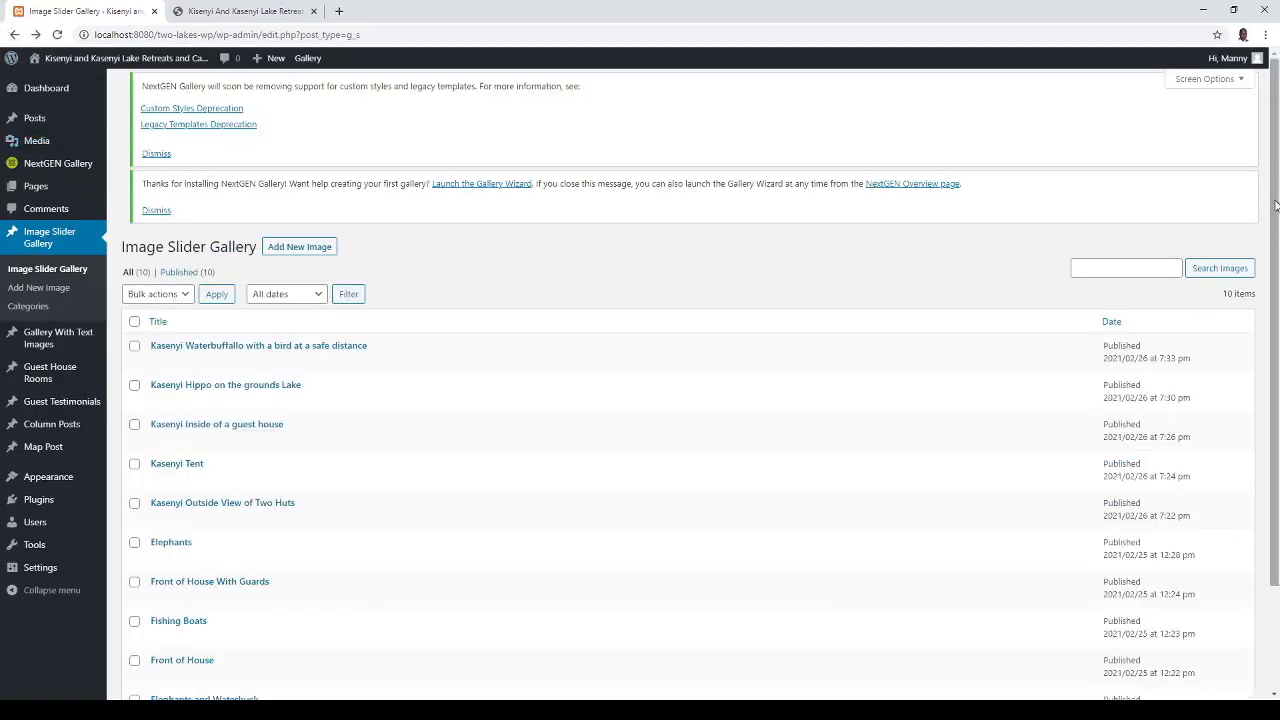
Step: Open the Fishing Boats slider entry for editing and select its entire image URL
scroll(1254, 266, "down", 3)
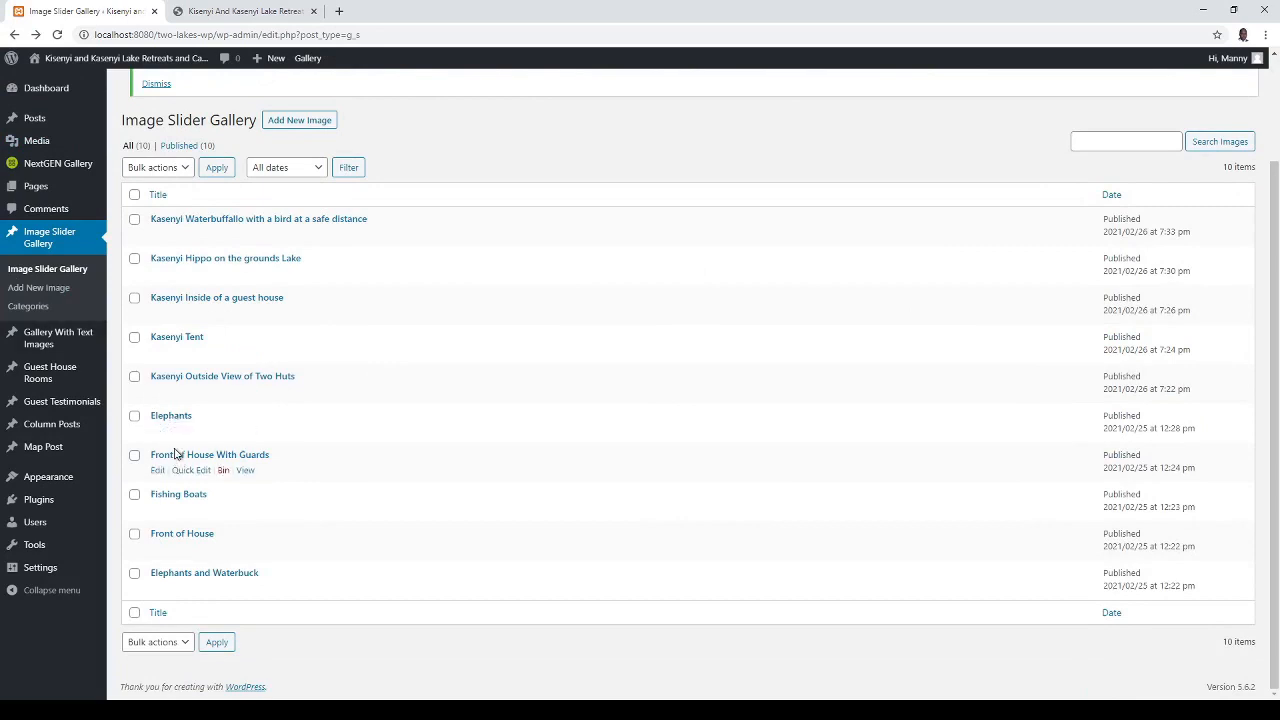
left_click(158, 511)
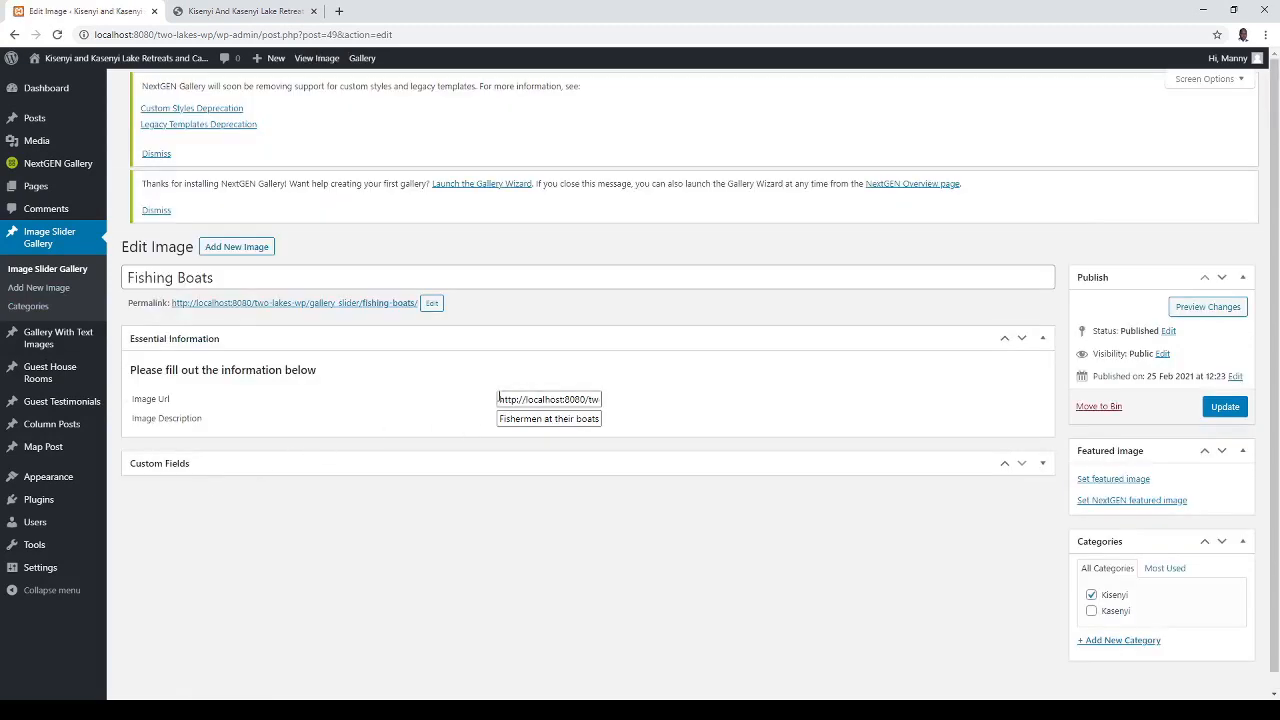
left_click_drag(499, 397, 636, 404)
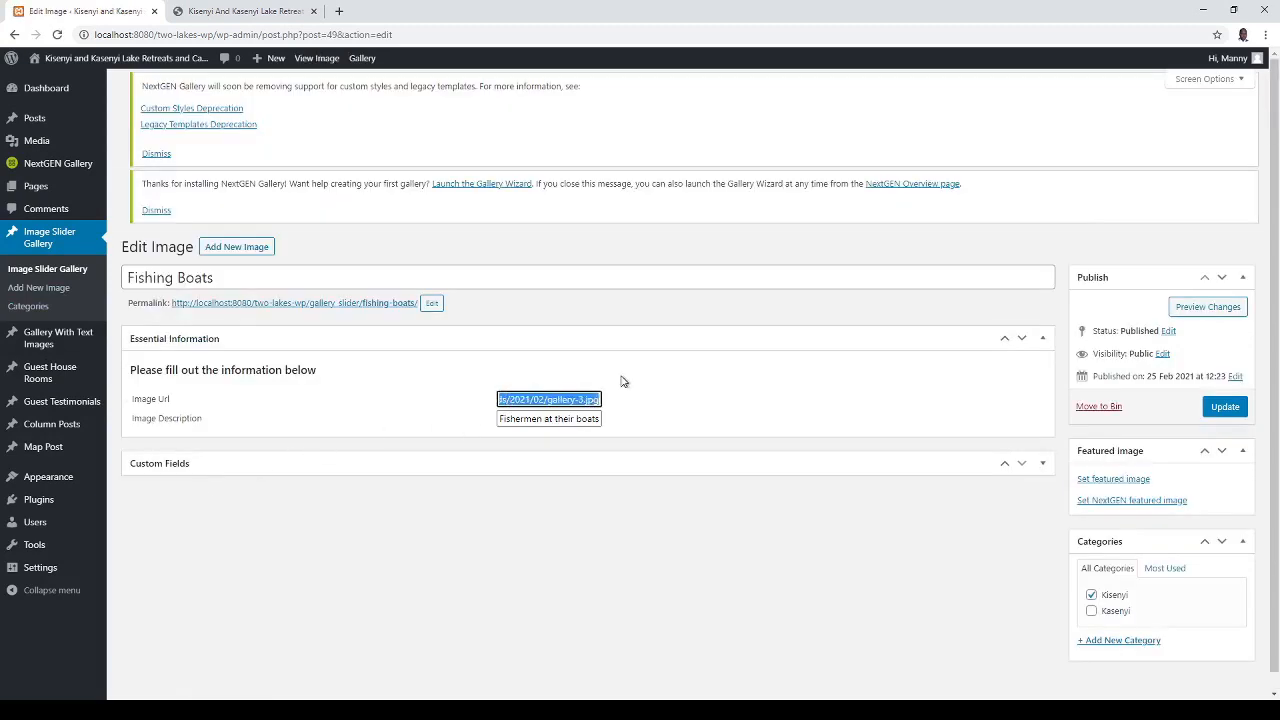
Step: Open the gallery-3 image (gallery-3-1.jpg) from the media library and copy its file URL to the clipboard
left_click(41, 148)
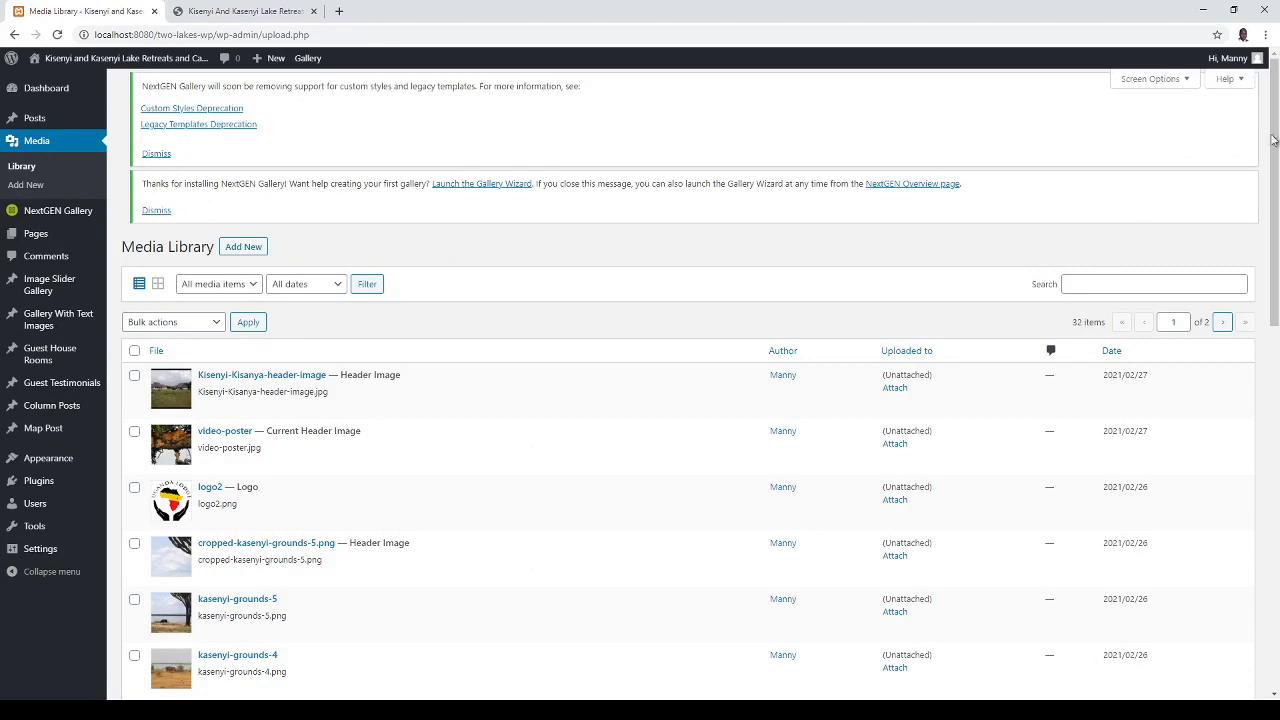
scroll(1212, 500, "down", 10)
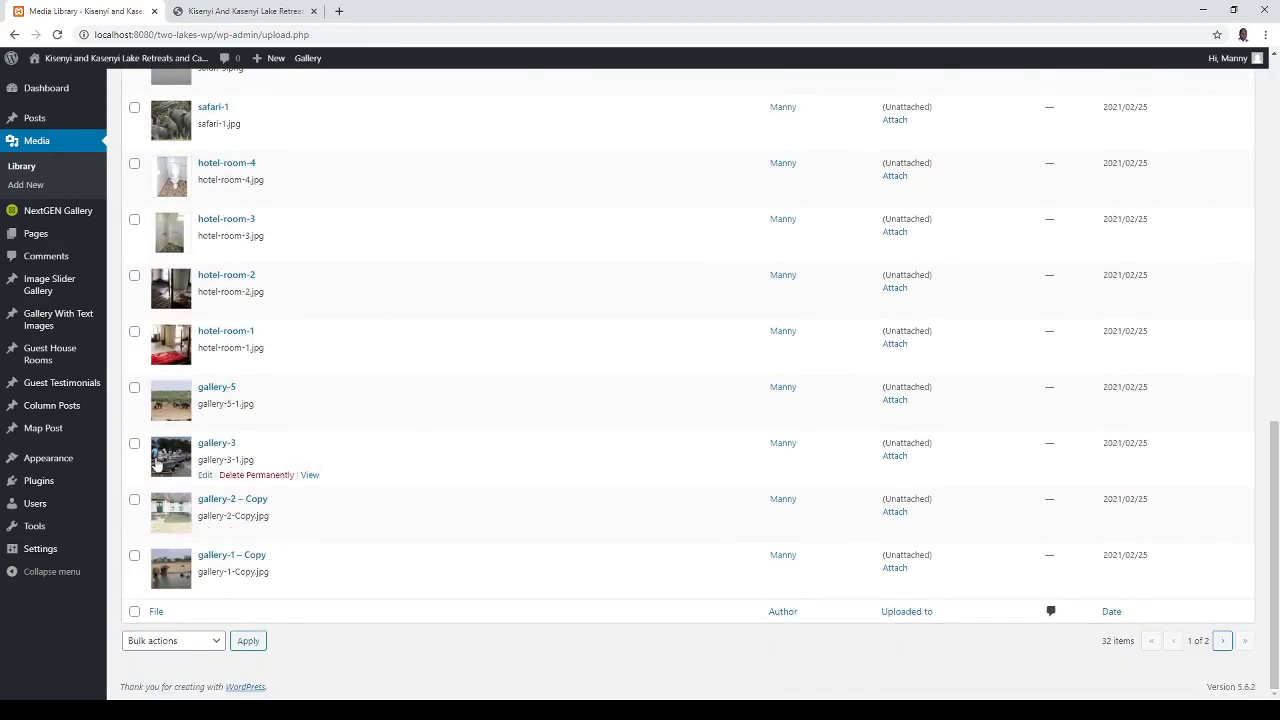
left_click(205, 476)
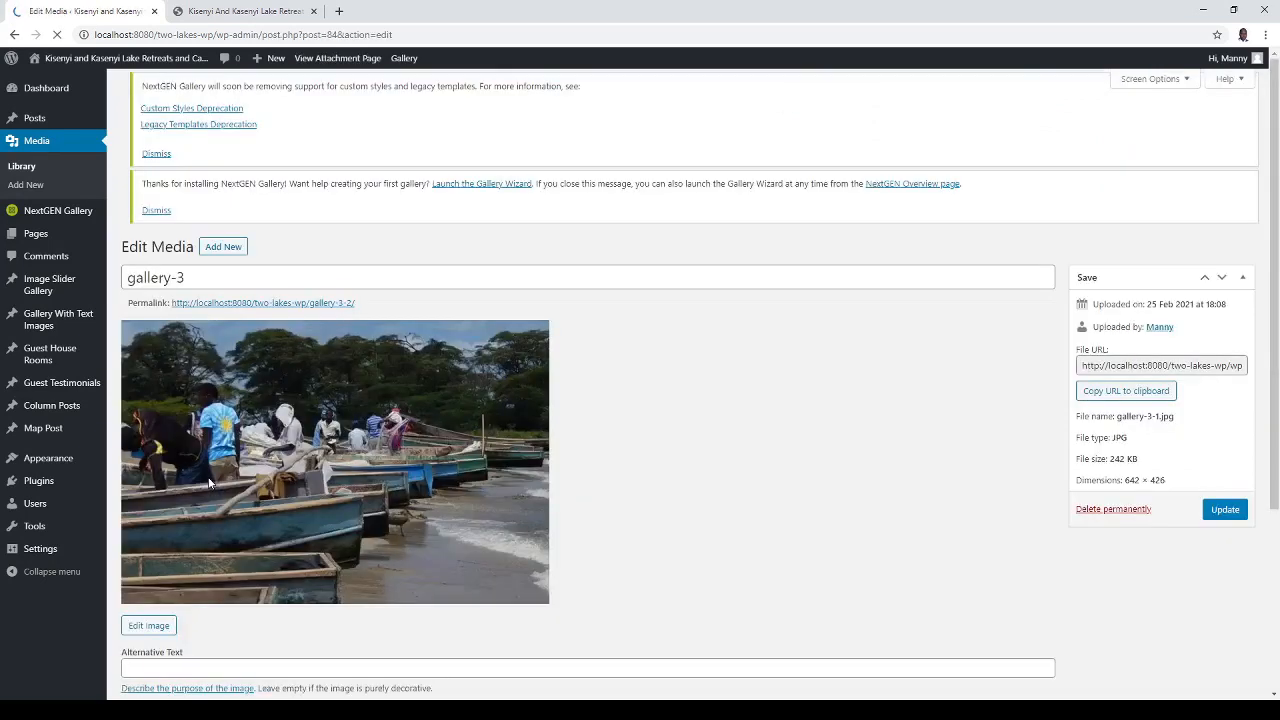
double_click(1084, 365)
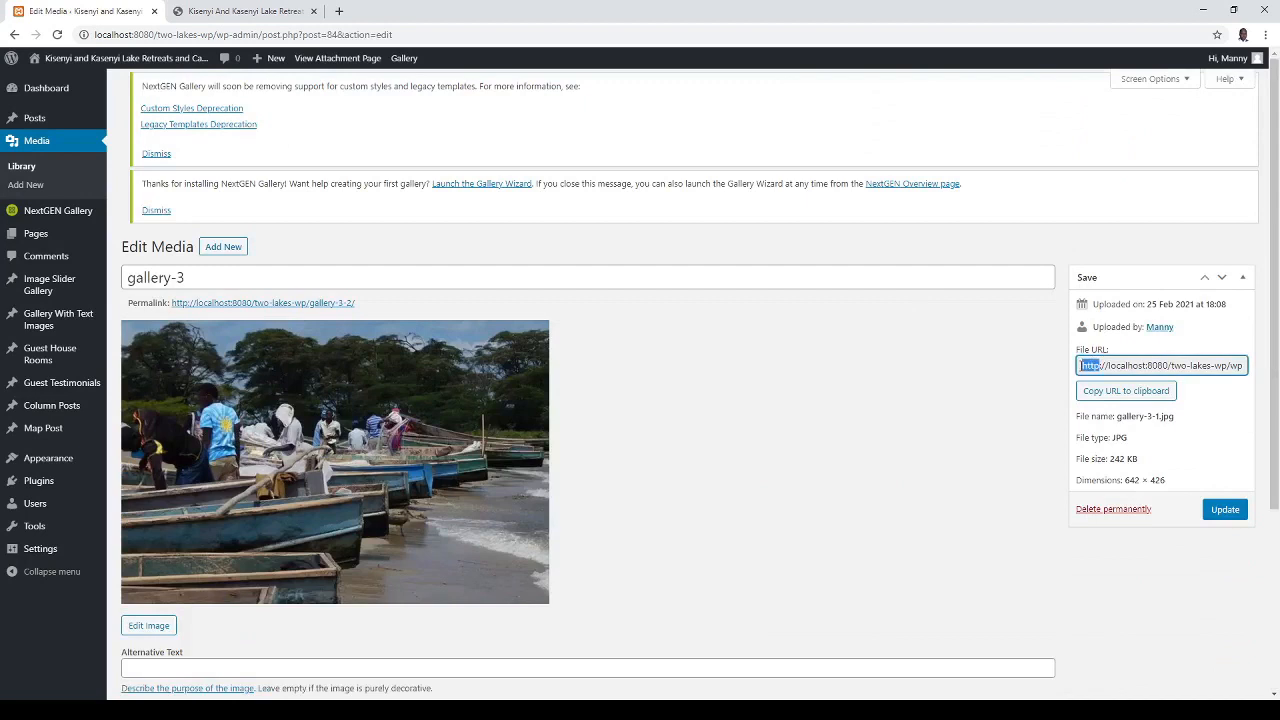
left_click(1101, 395)
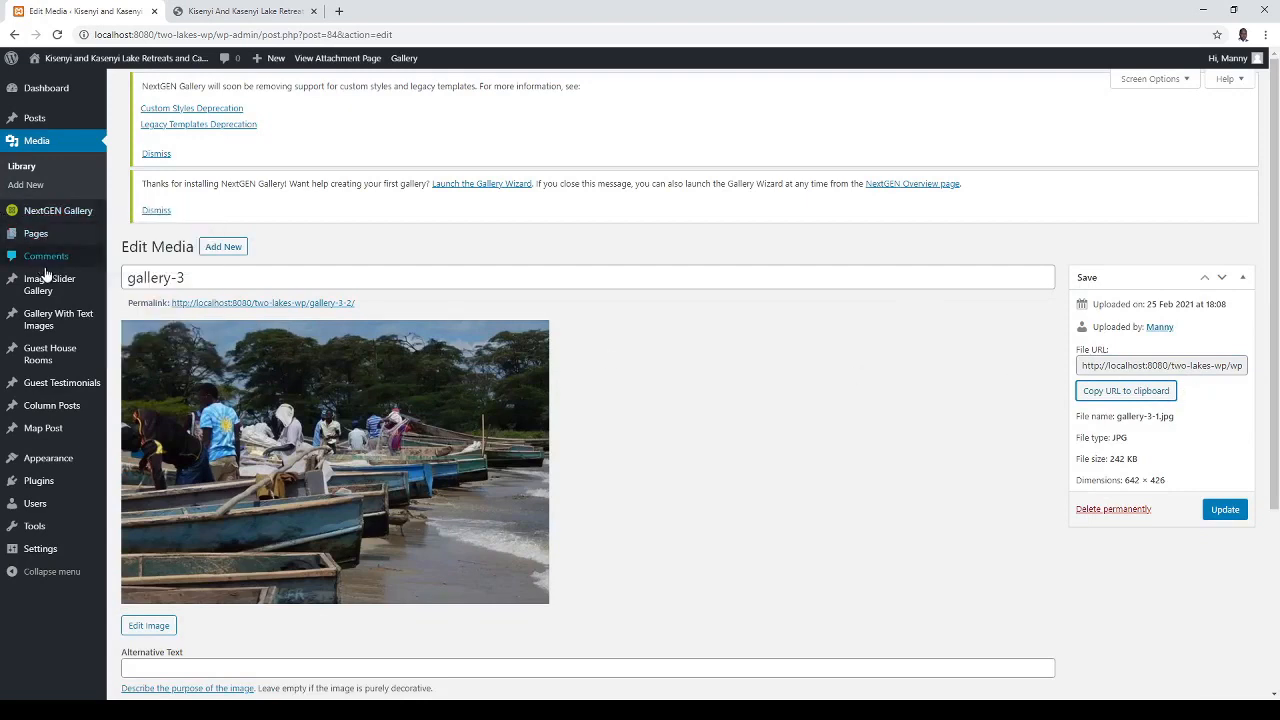
Step: Return to the Image Slider Gallery's list of entries
mouse_move(45, 275)
mouse_move(44, 325)
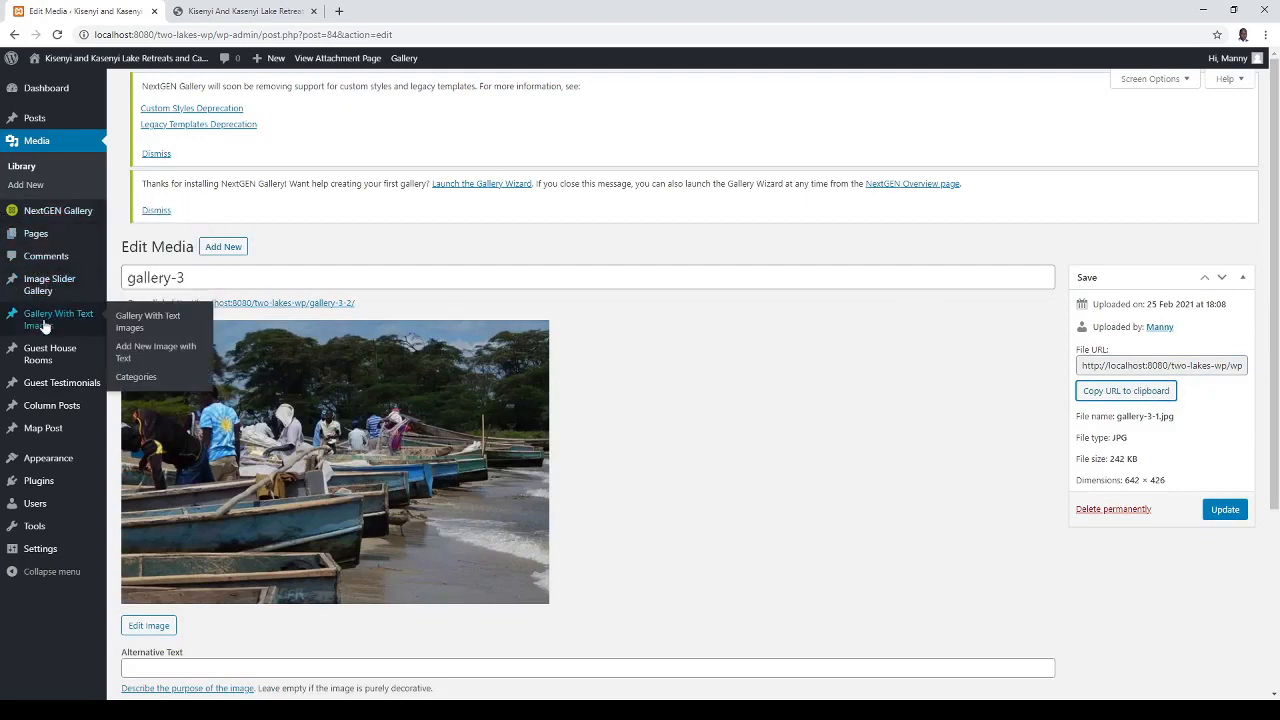
mouse_move(45, 355)
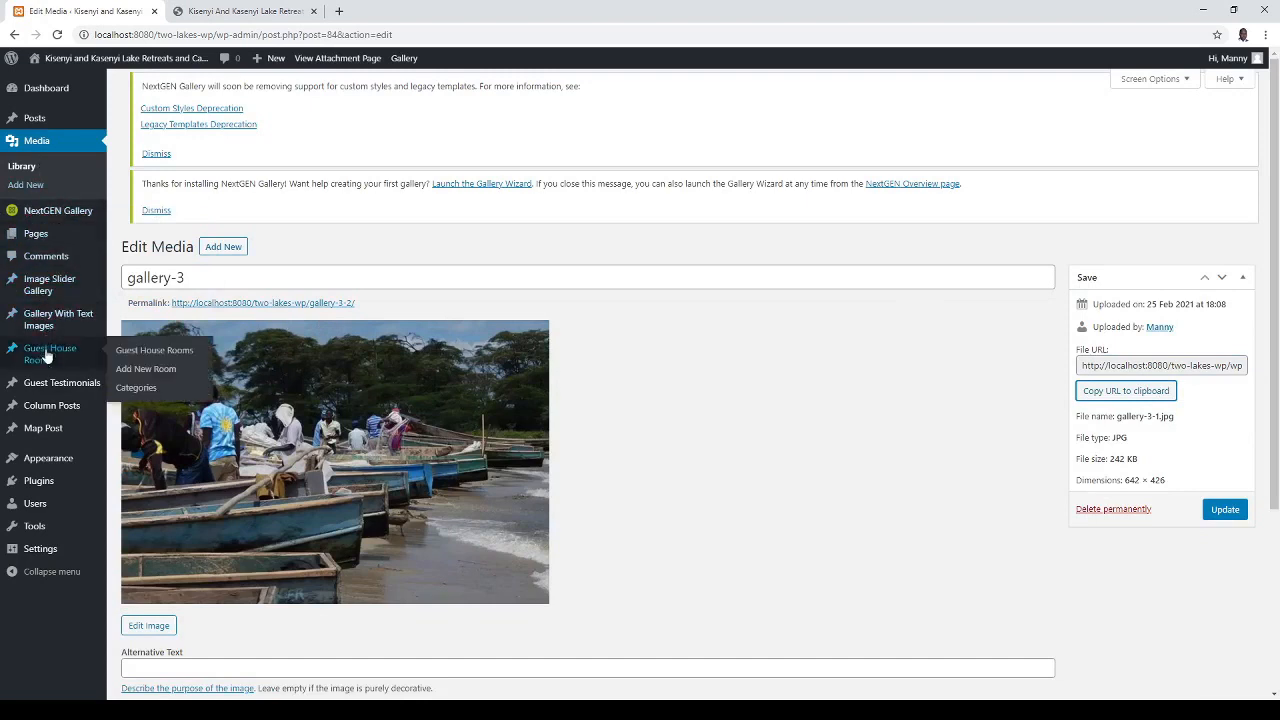
mouse_move(60, 410)
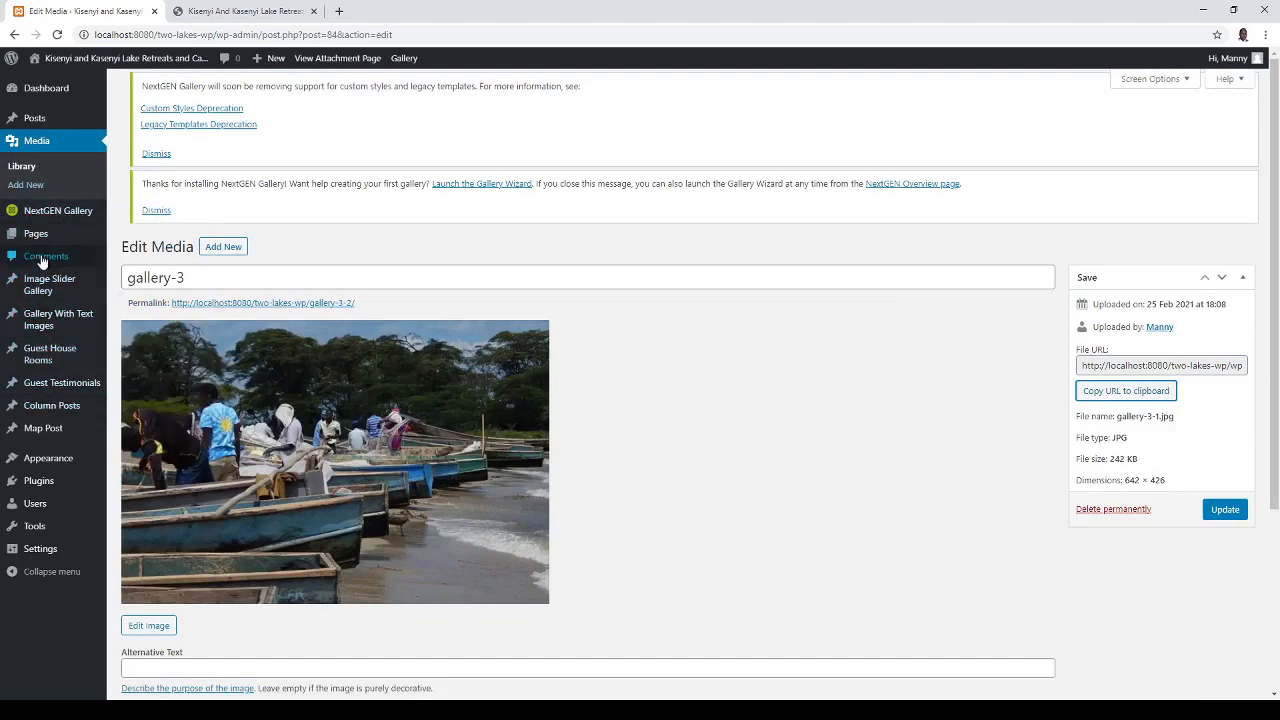
left_click(36, 283)
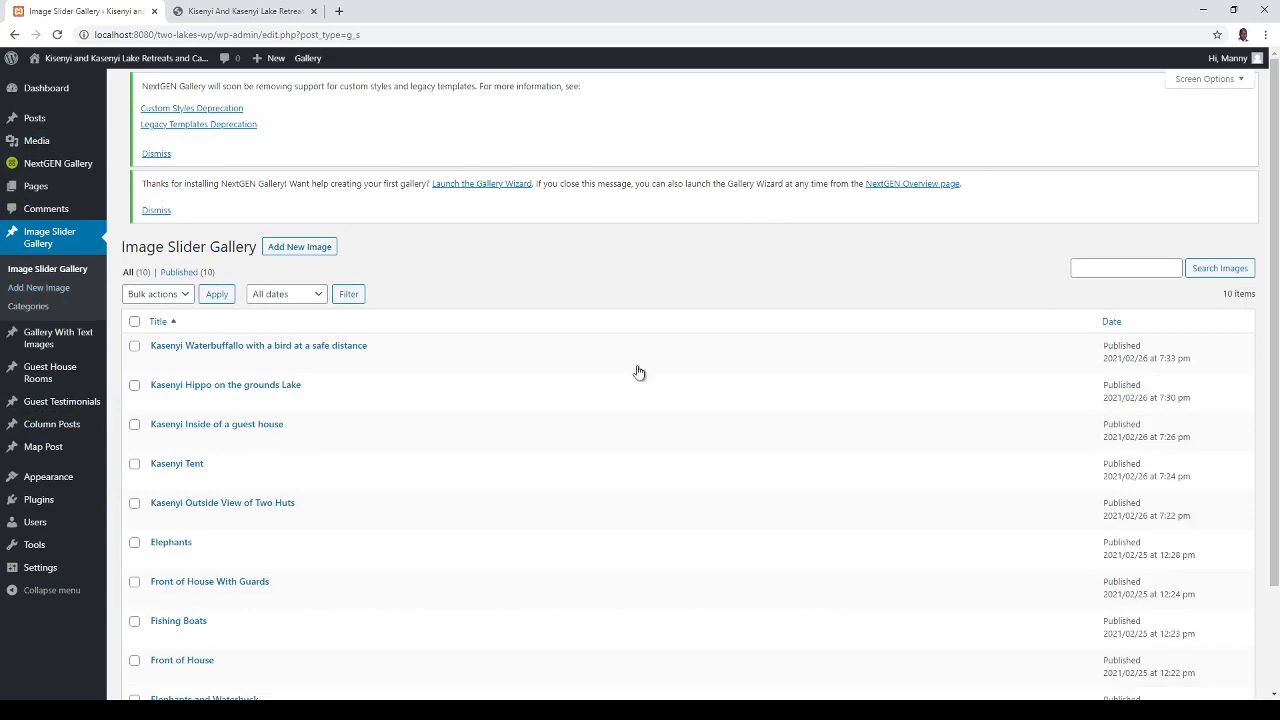
Step: Replace the Fishing Boats slider entry's image URL with the copied gallery-3-1.jpg URL and update the entry, keeping the Kisenyi category
left_click(158, 637)
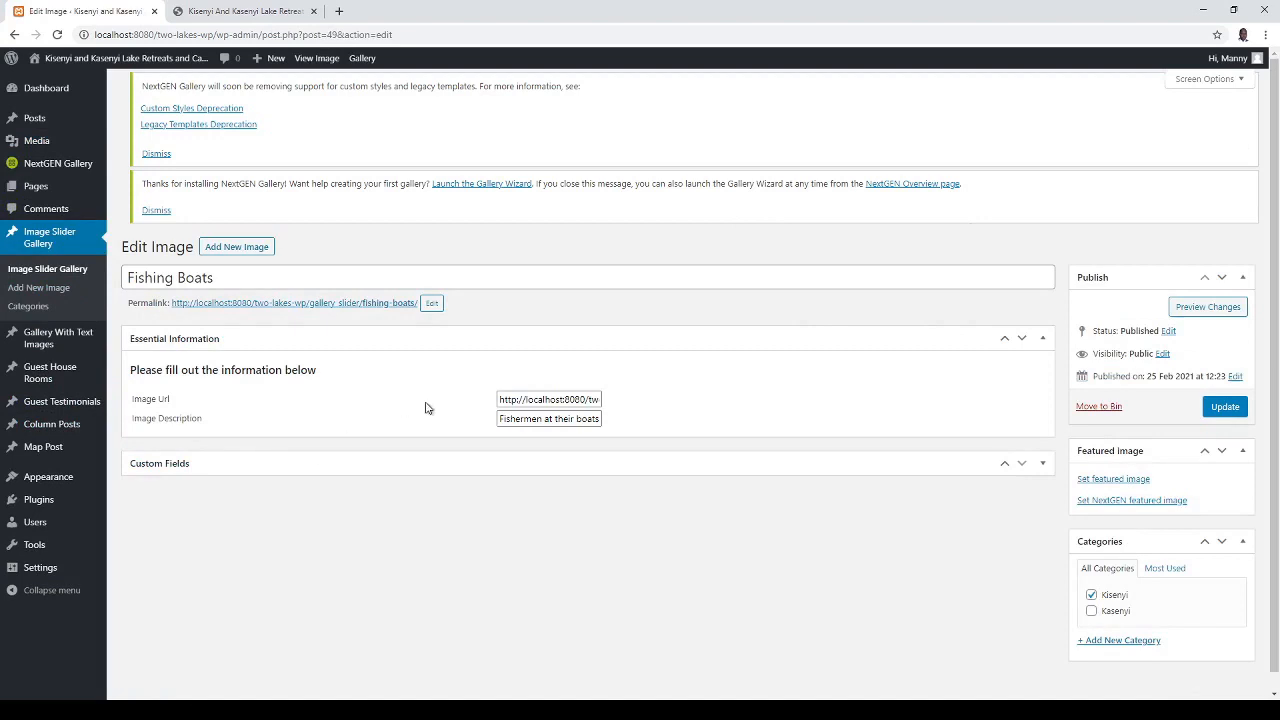
double_click(500, 399)
key("ctrl+a")
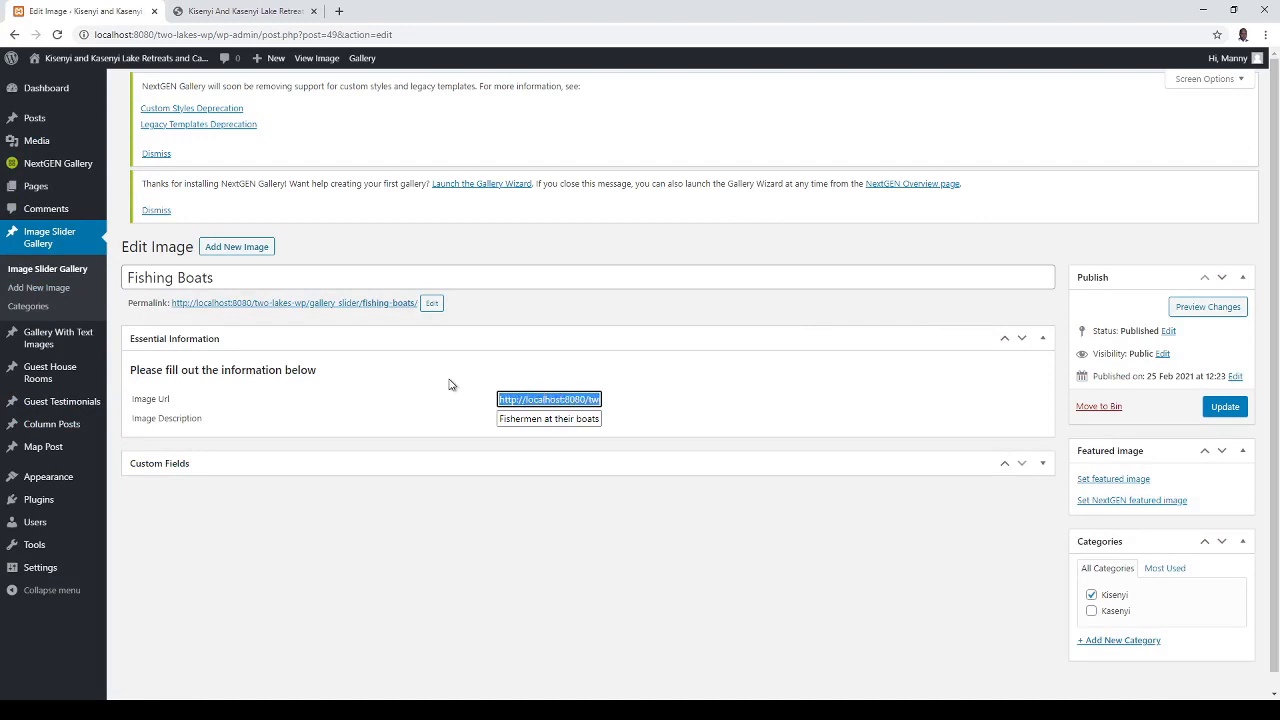
key("ctrl+v")
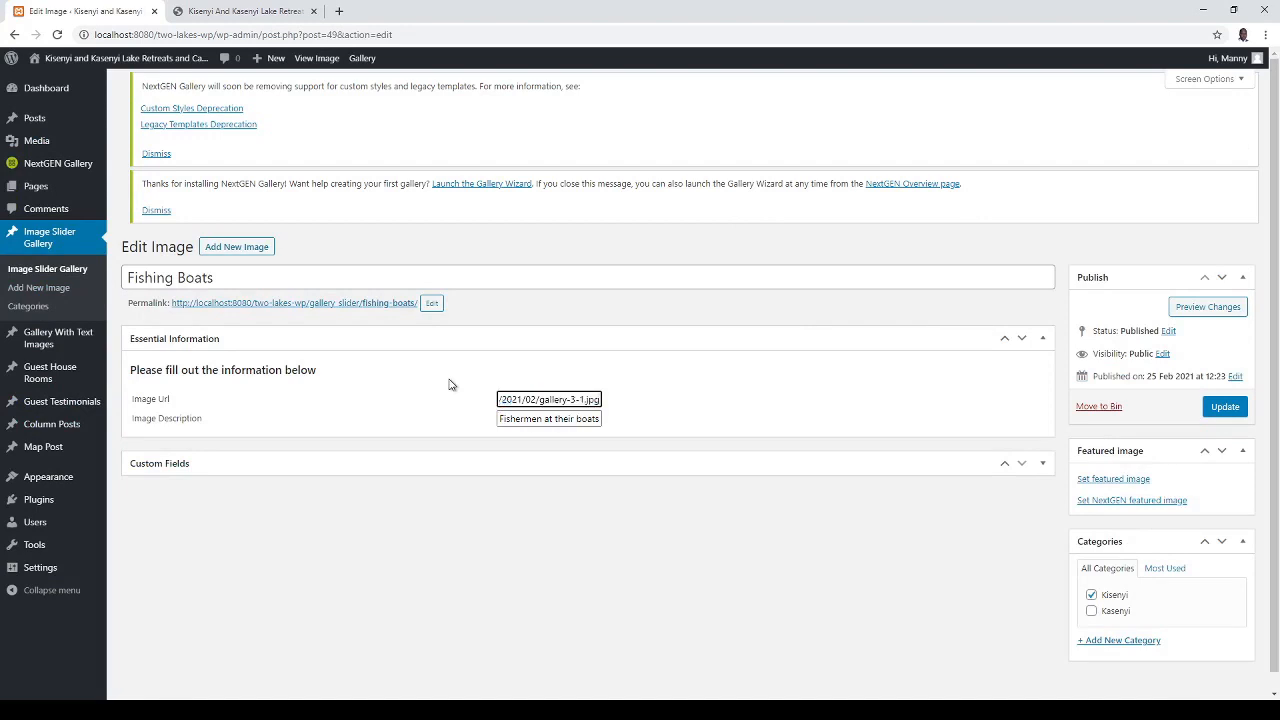
left_click(1218, 405)
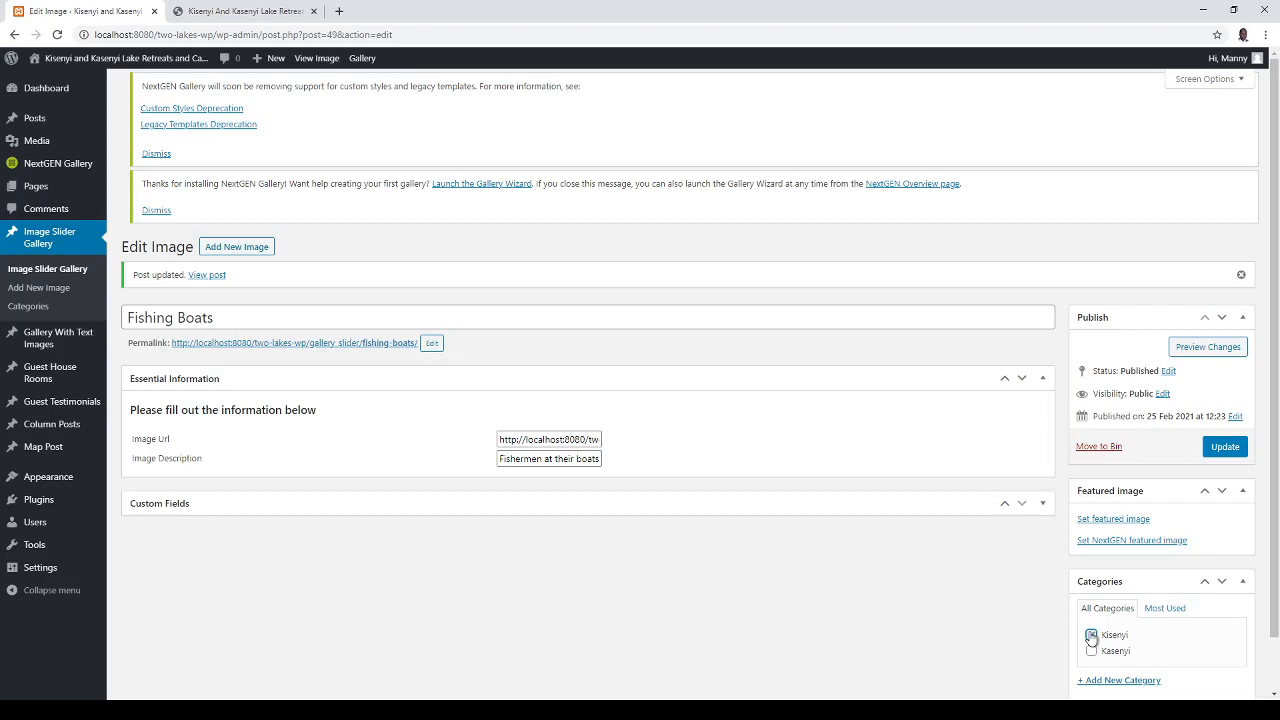
left_click(1222, 452)
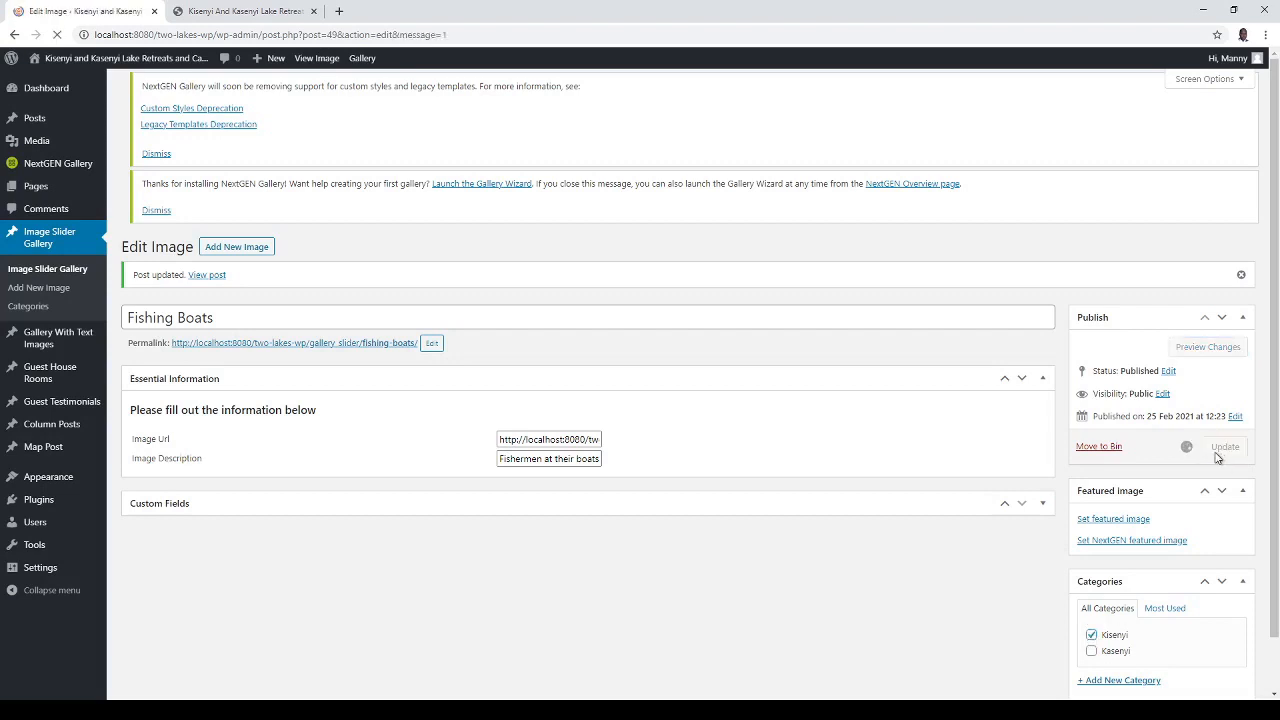
Step: Visit the live site and check the fishing boats image in the Kisenyi Guest Houses and Surrounding Area slider
left_click(112, 60)
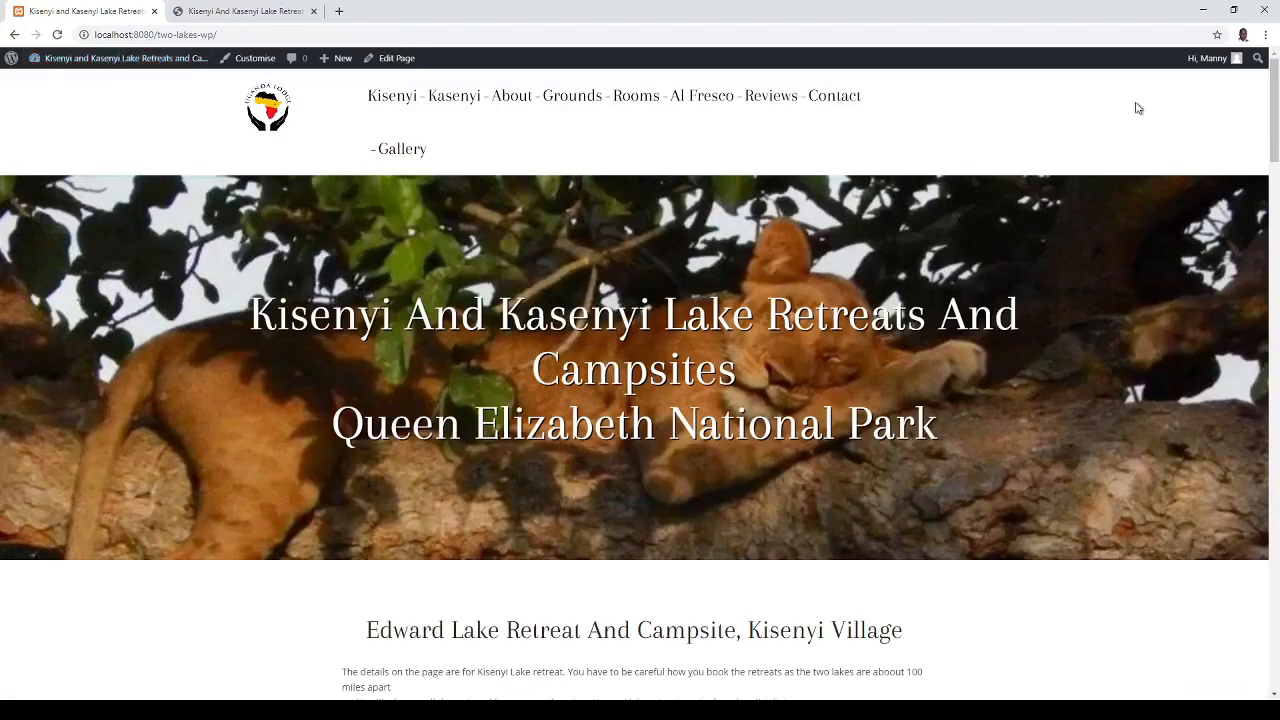
scroll(1276, 90, "down", 1)
left_click_drag(1276, 90, 1268, 234)
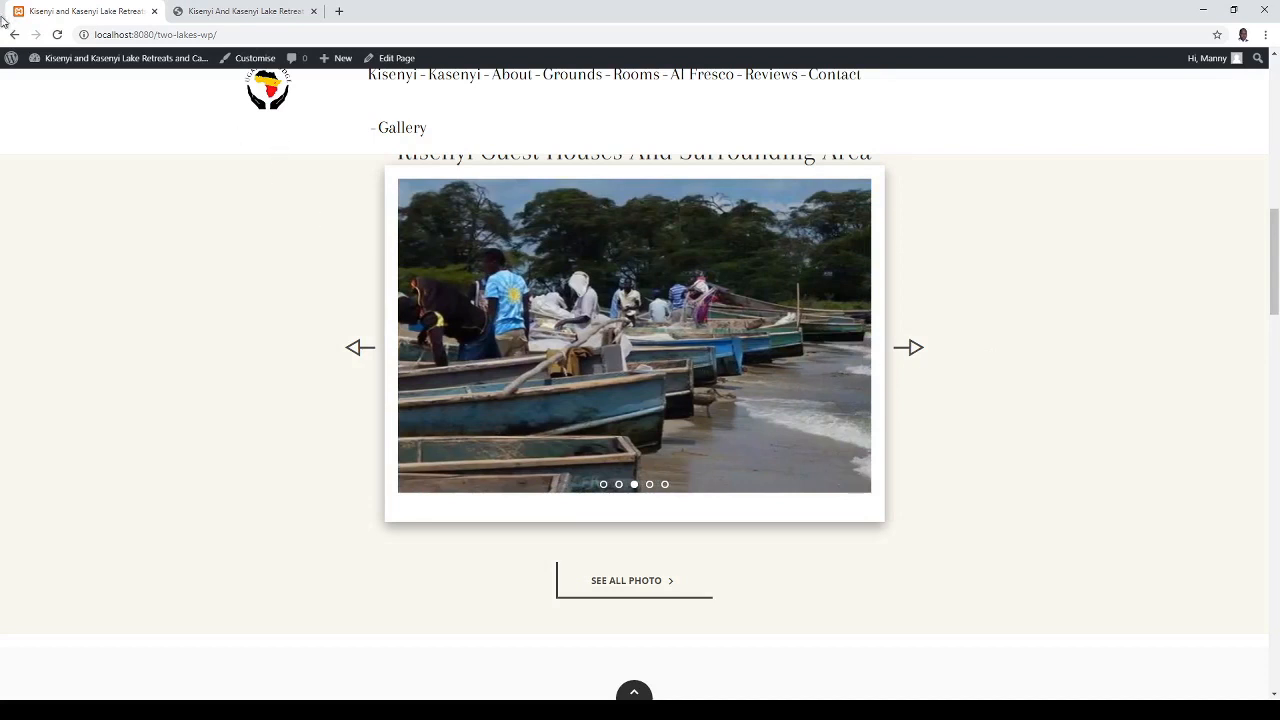
Step: Reopen the Fishing Boats entry in the Image Slider Gallery, remove its Kisenyi category and update it
left_click(113, 63)
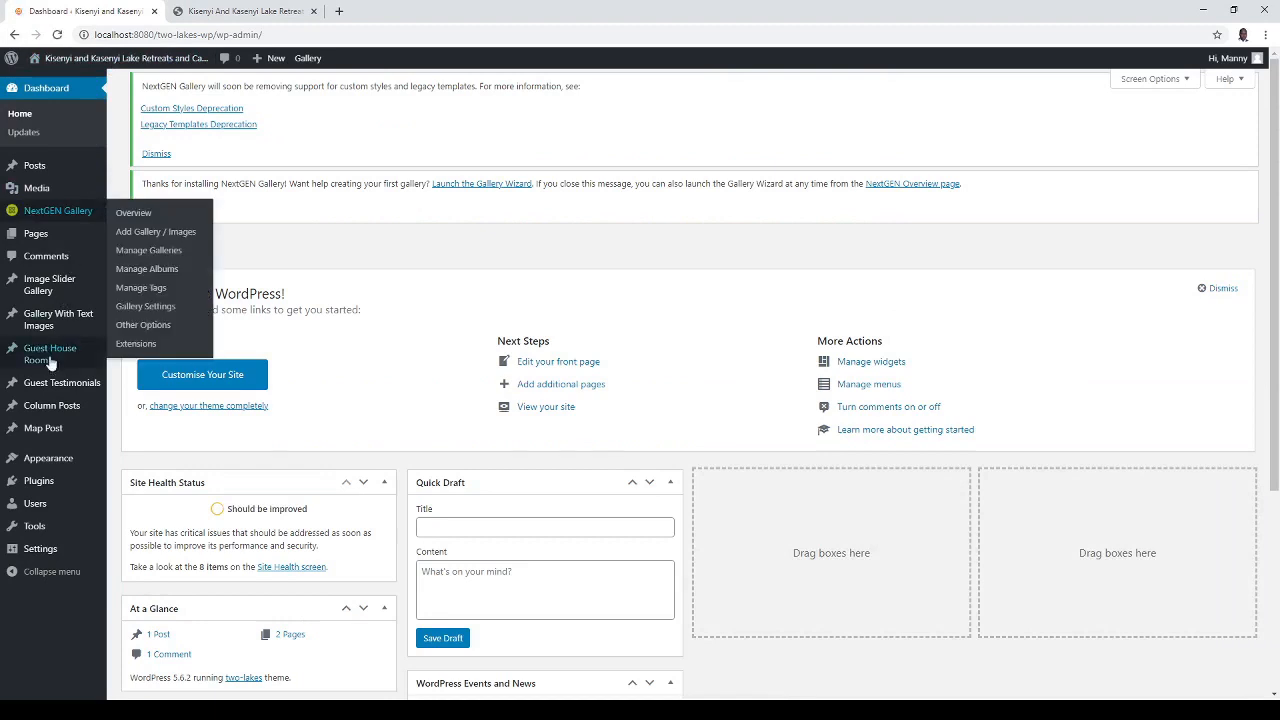
mouse_move(50, 390)
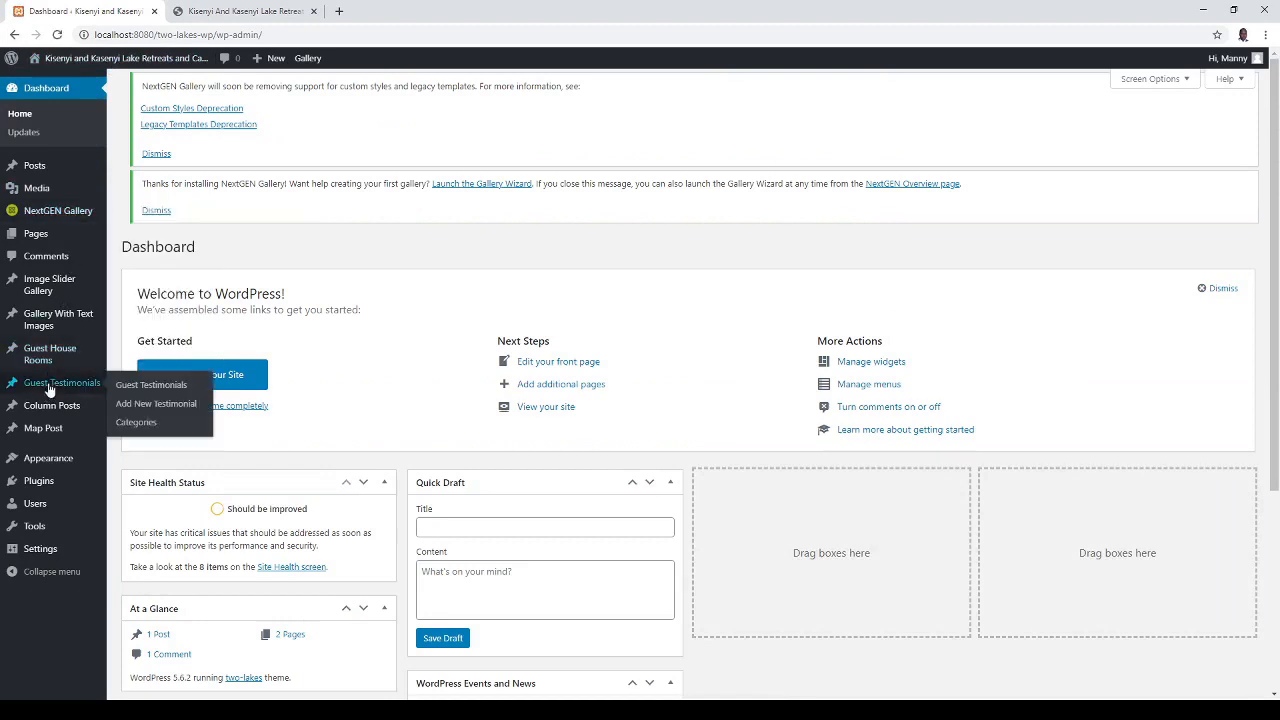
left_click(55, 295)
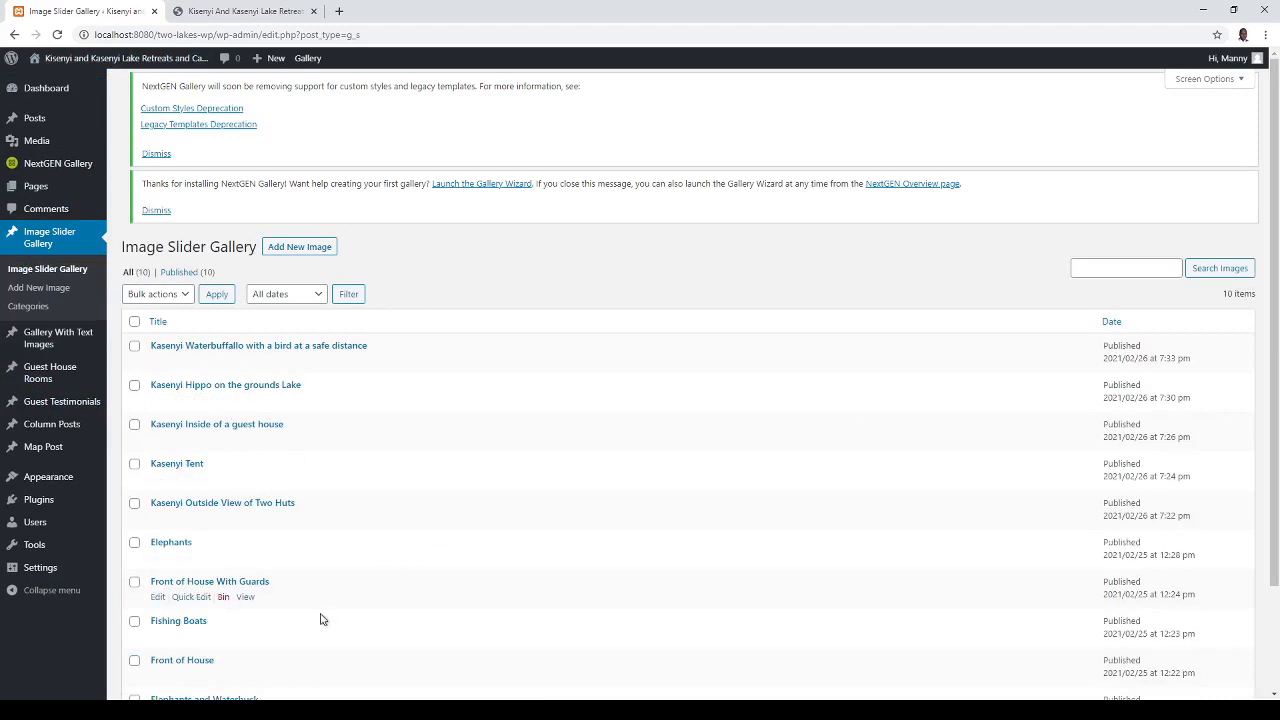
left_click(157, 637)
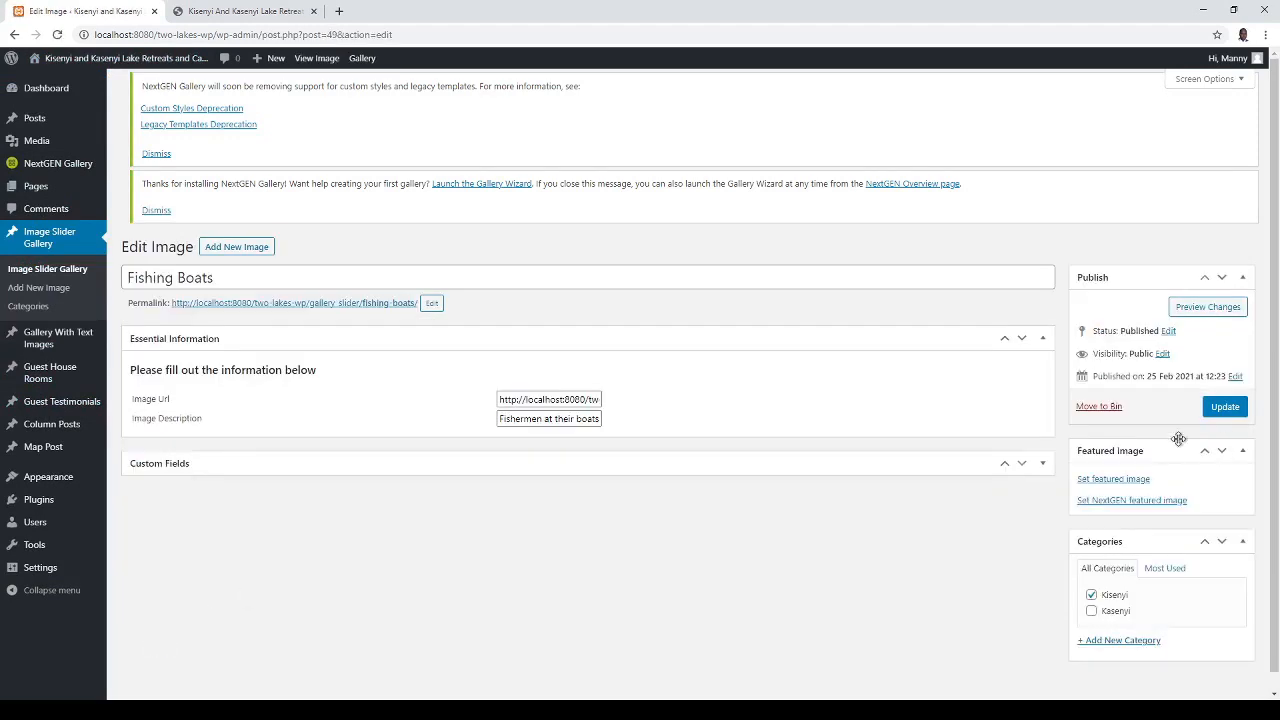
left_click(1092, 596)
left_click(1226, 407)
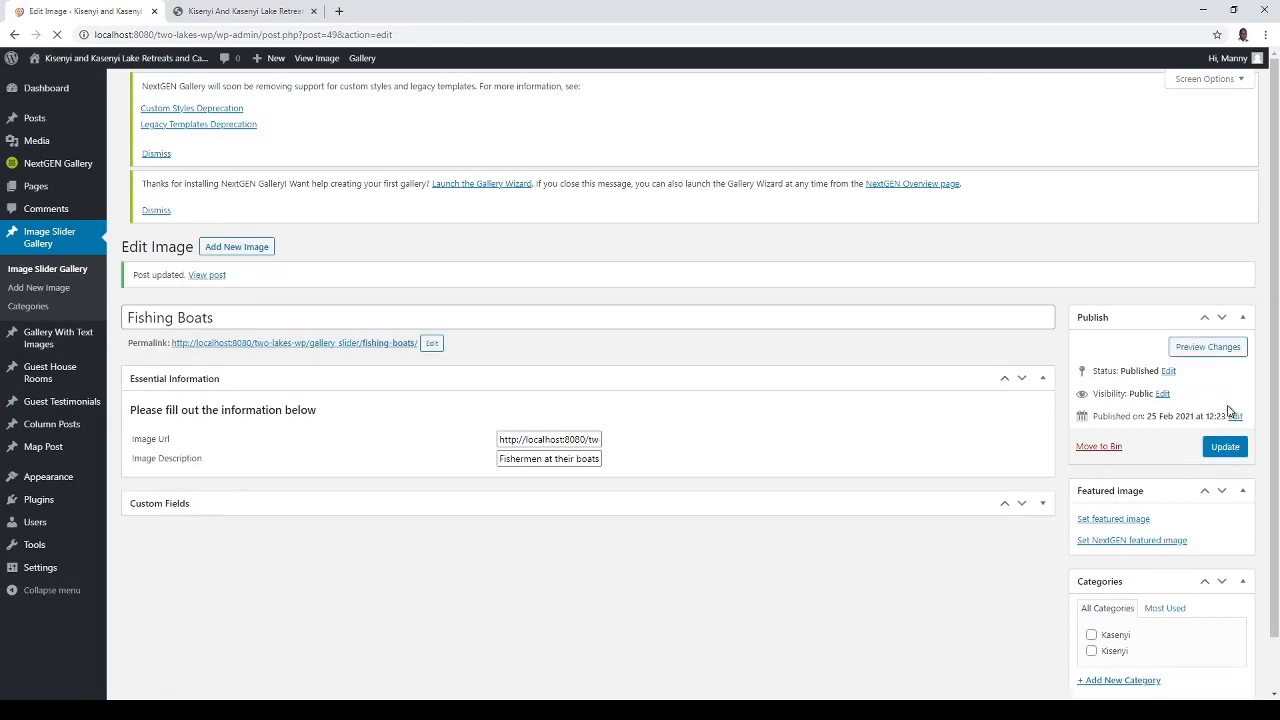
Step: View the home page's Kisenyi slider on the live site and advance through its images to check for Fishing Boats
mouse_move(19, 83)
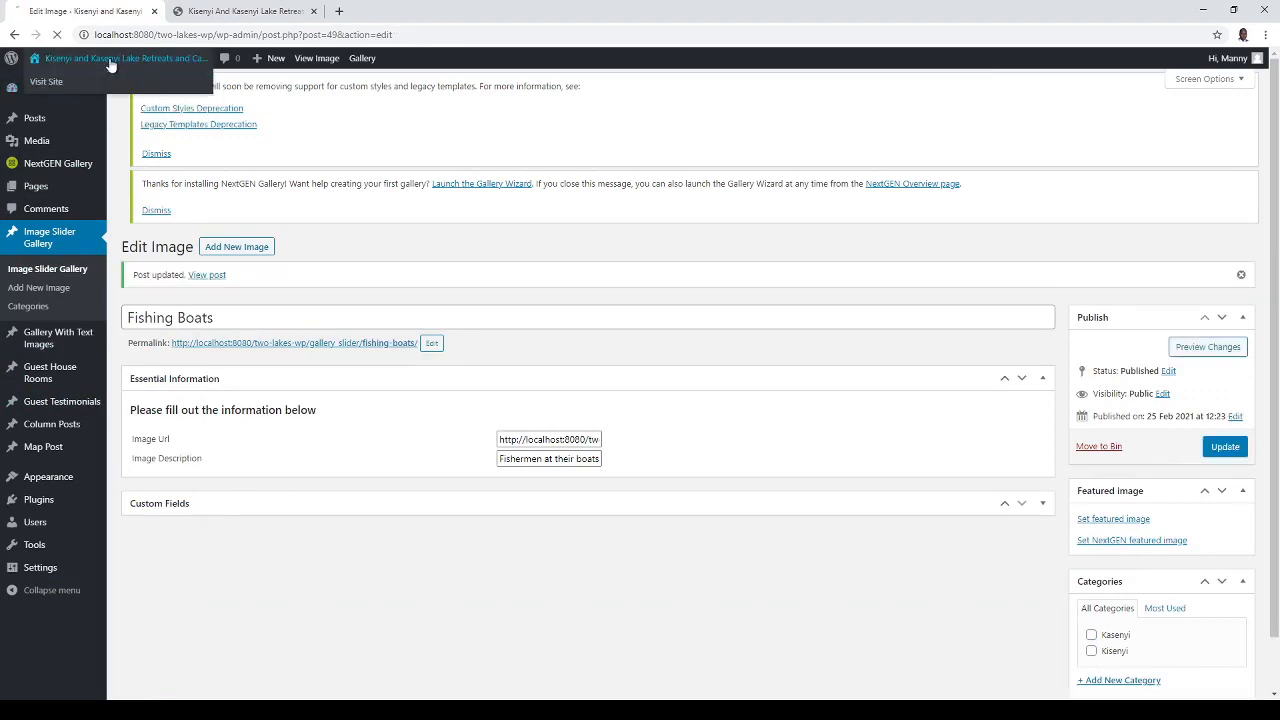
left_click(113, 76)
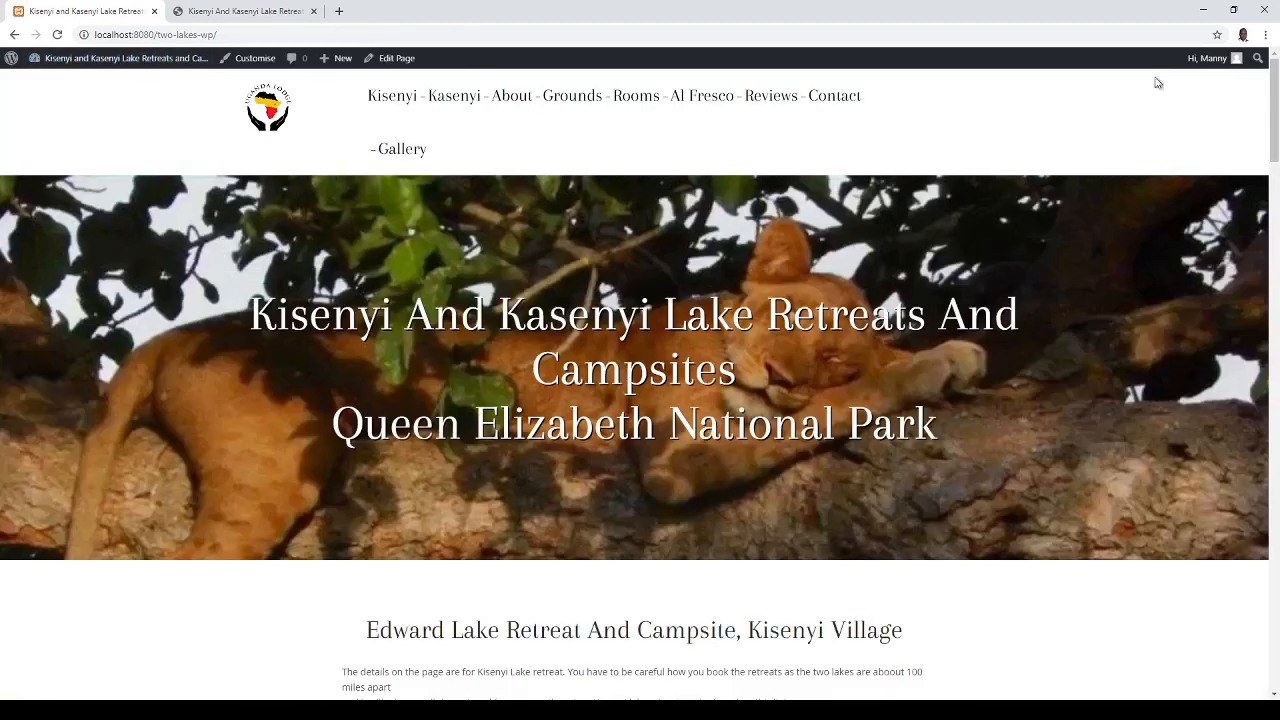
left_click_drag(1277, 76, 1273, 260)
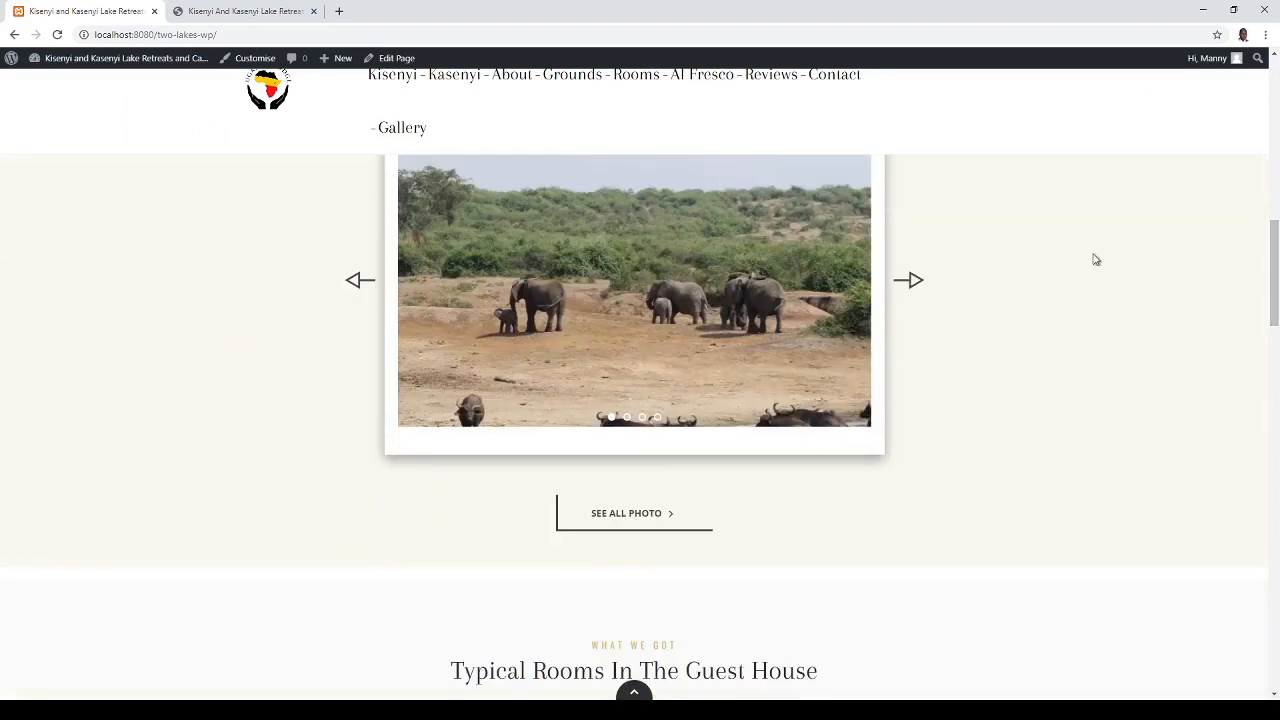
left_click(907, 281)
Step: Open the Kisenyi Retreat page for editing and examine the gallery_slider shortcode's category and title at the end of its code
mouse_move(88, 64)
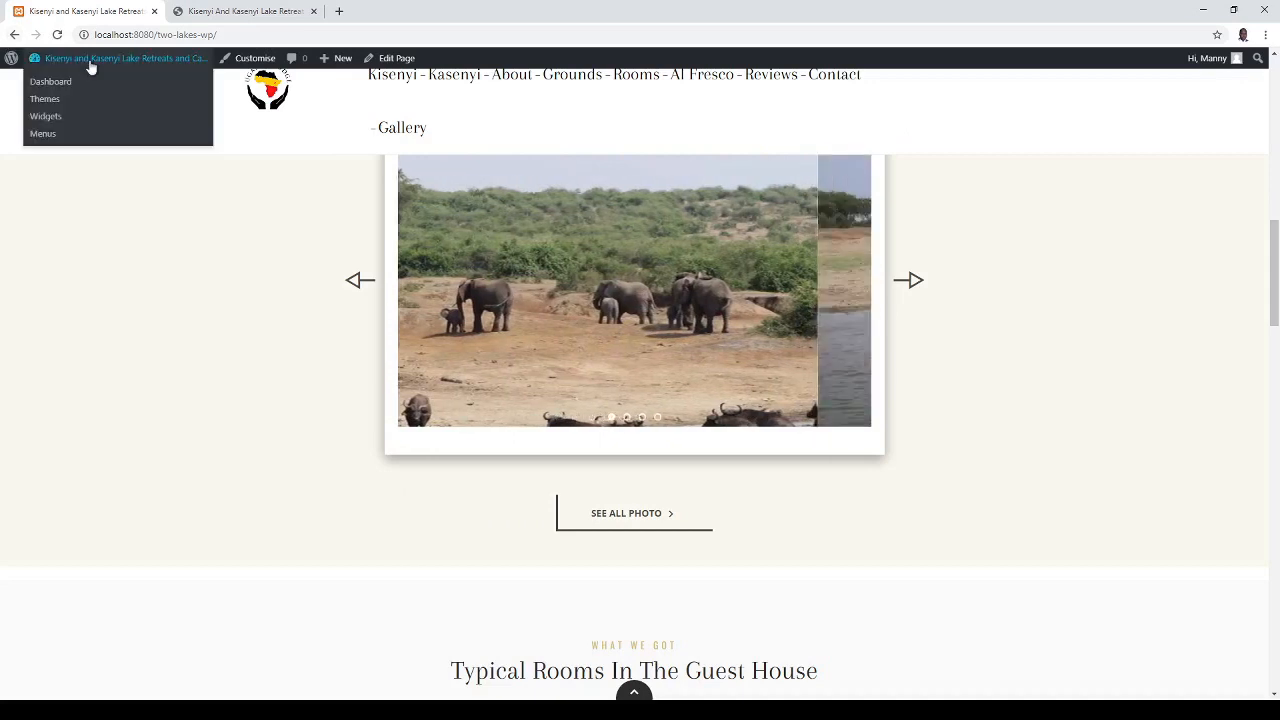
left_click(88, 60)
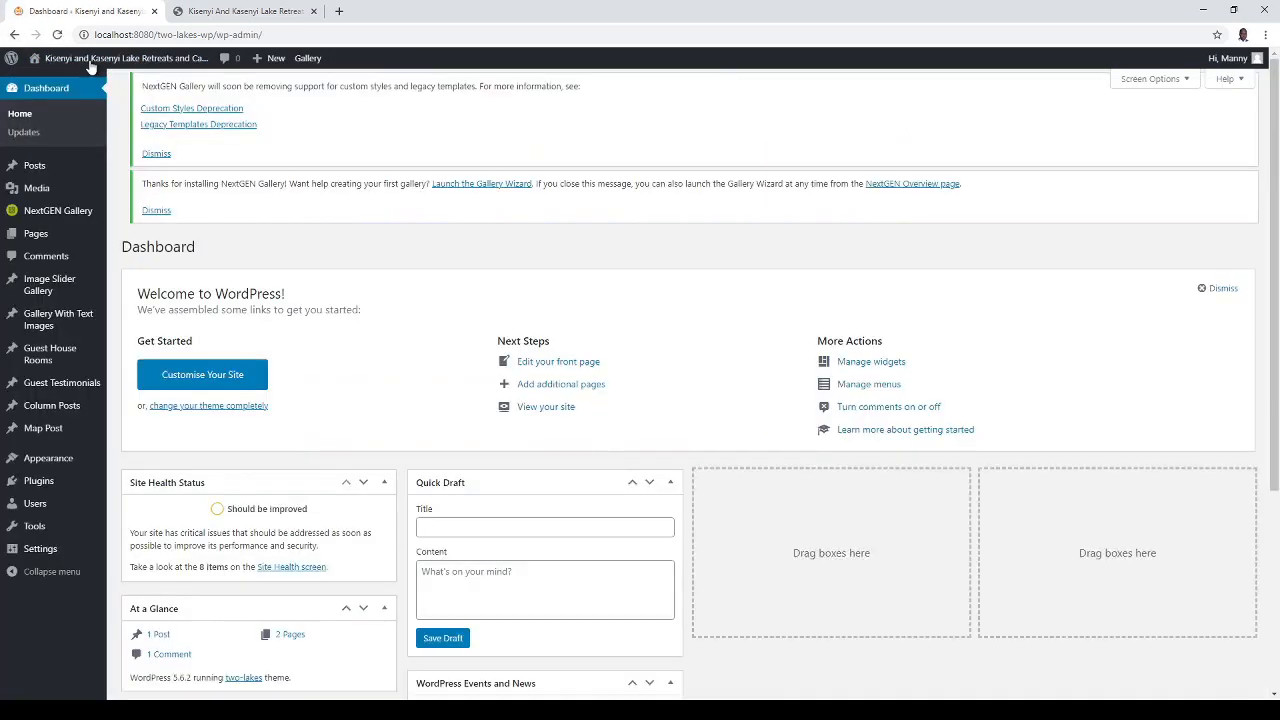
left_click(36, 238)
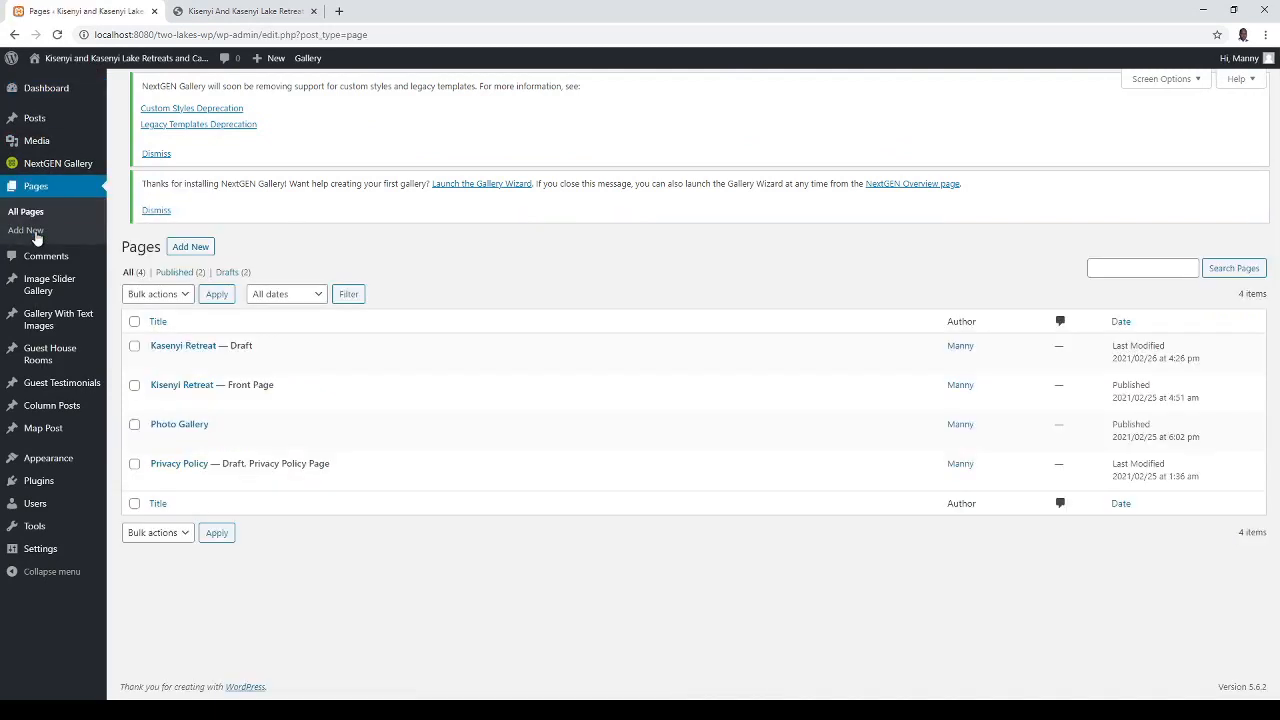
mouse_move(191, 368)
left_click(157, 401)
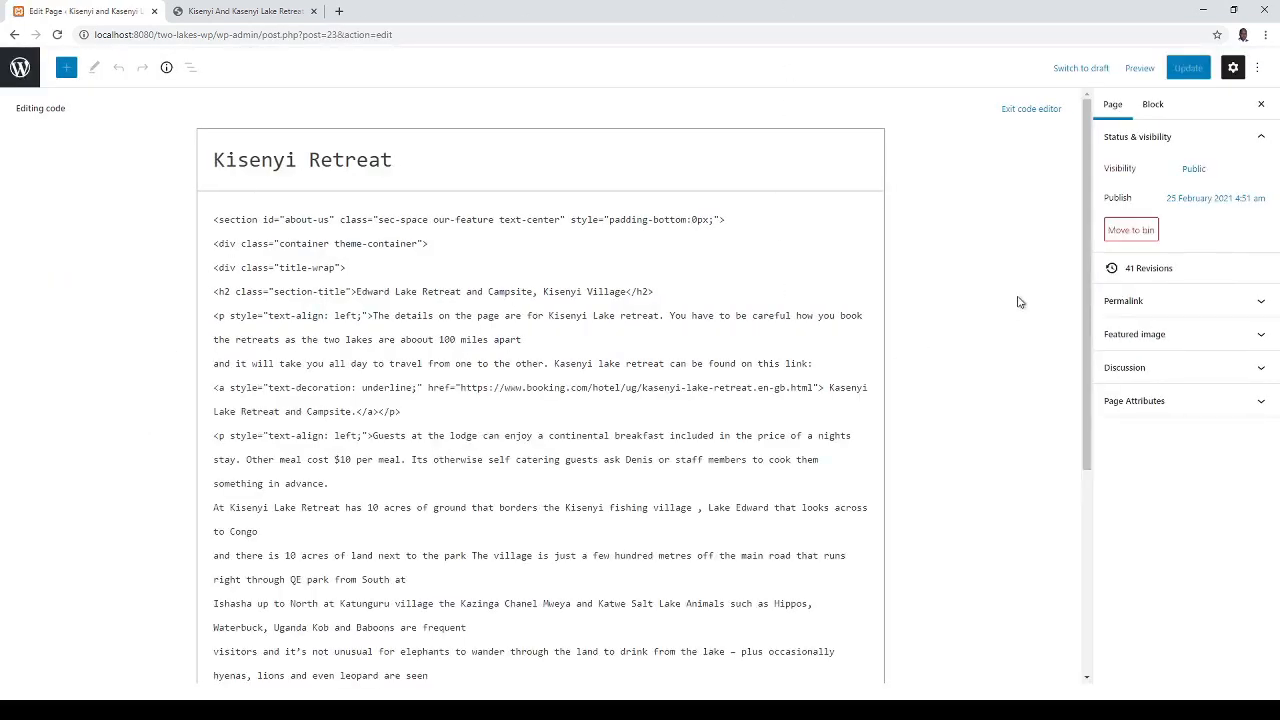
left_click_drag(1086, 255, 1076, 464)
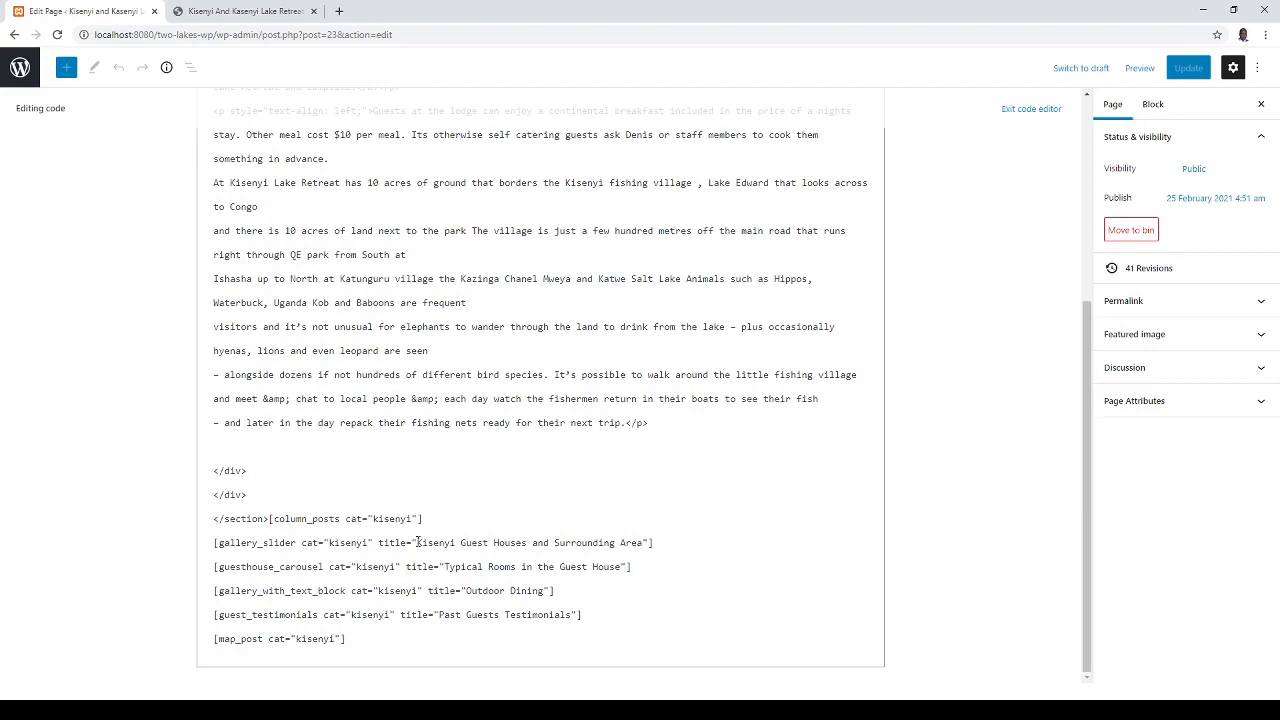
Step: Leave the page editor and return to the Kisenyi Guest Houses and Surrounding Area slider on the live site
left_click(24, 70)
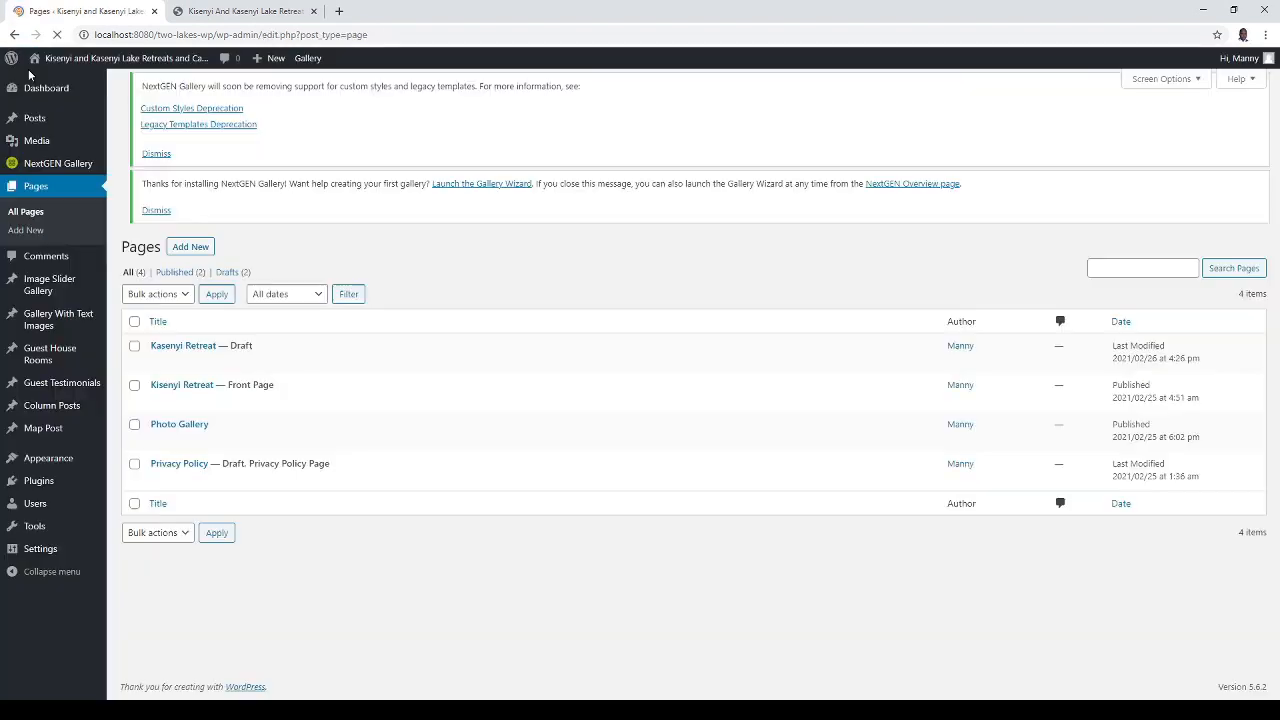
left_click(93, 62)
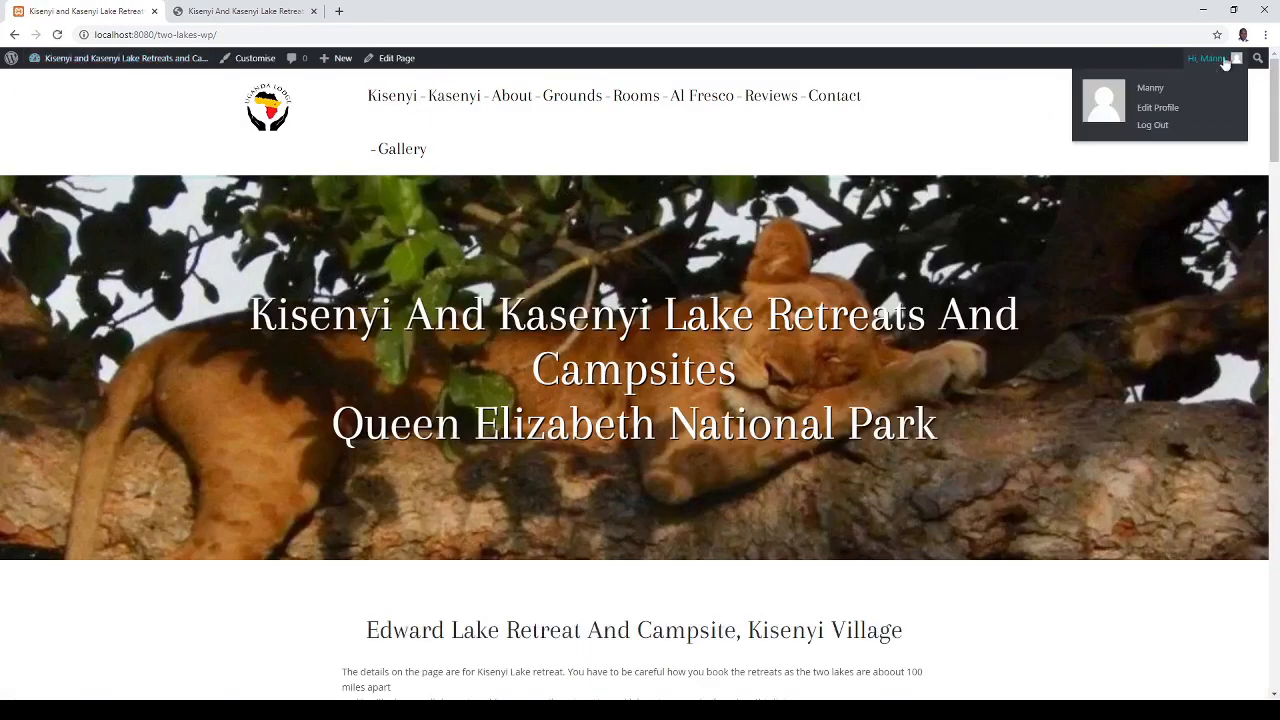
left_click_drag(1275, 108, 1276, 218)
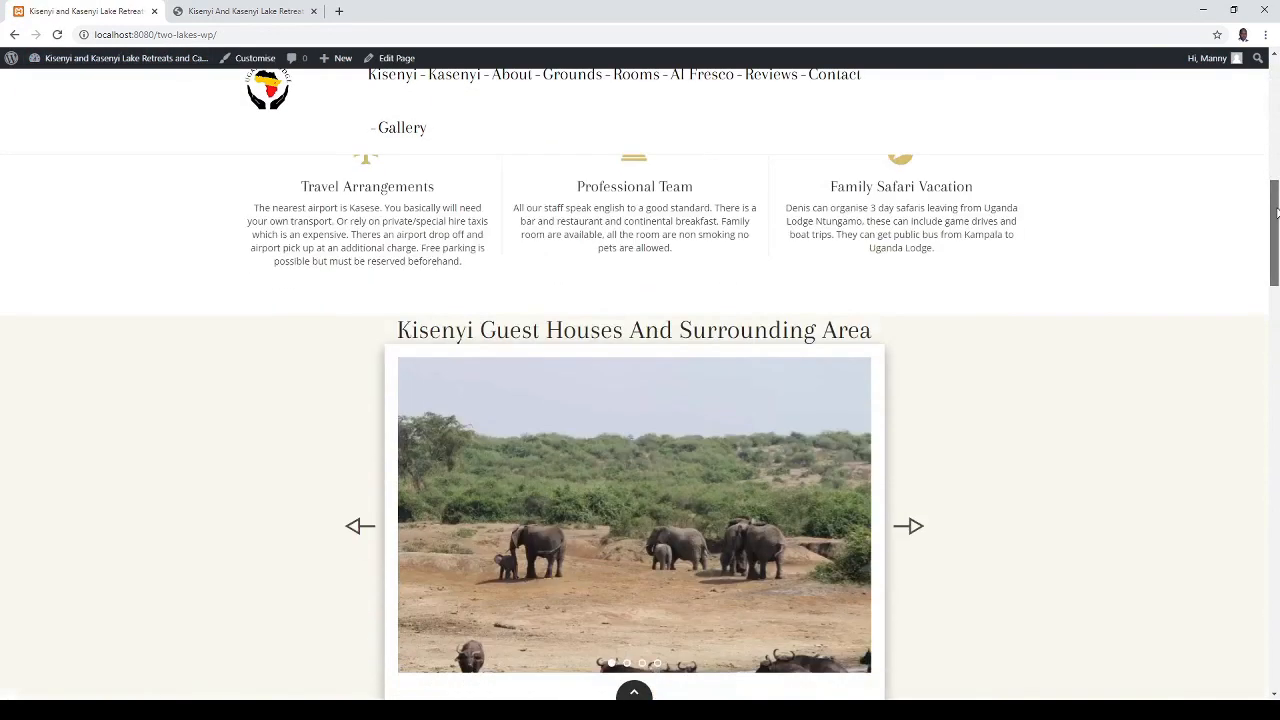